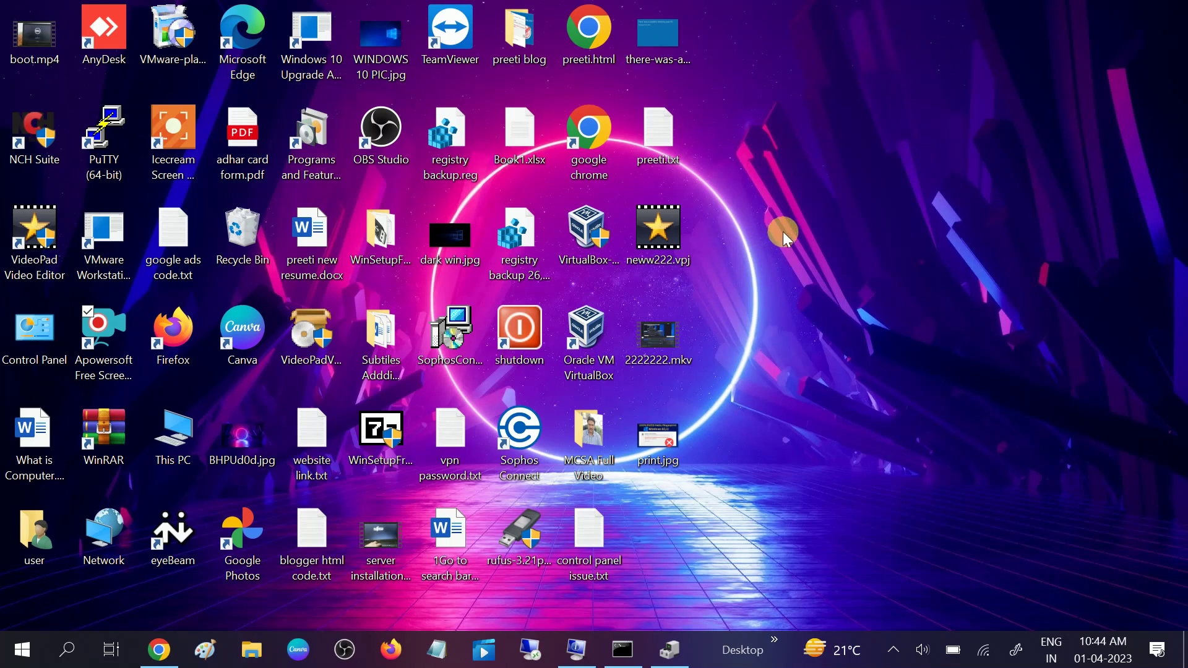
- Launch the Camera app from a 'came' search, then close it again
click(66, 656)
text(came)
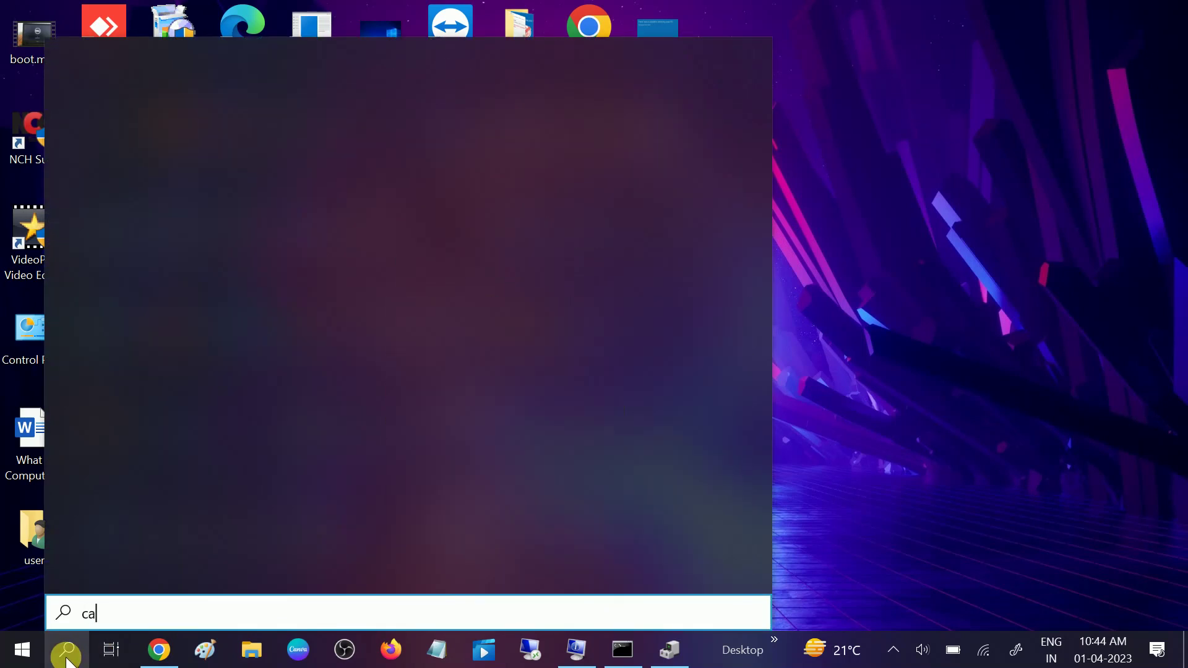
click(255, 128)
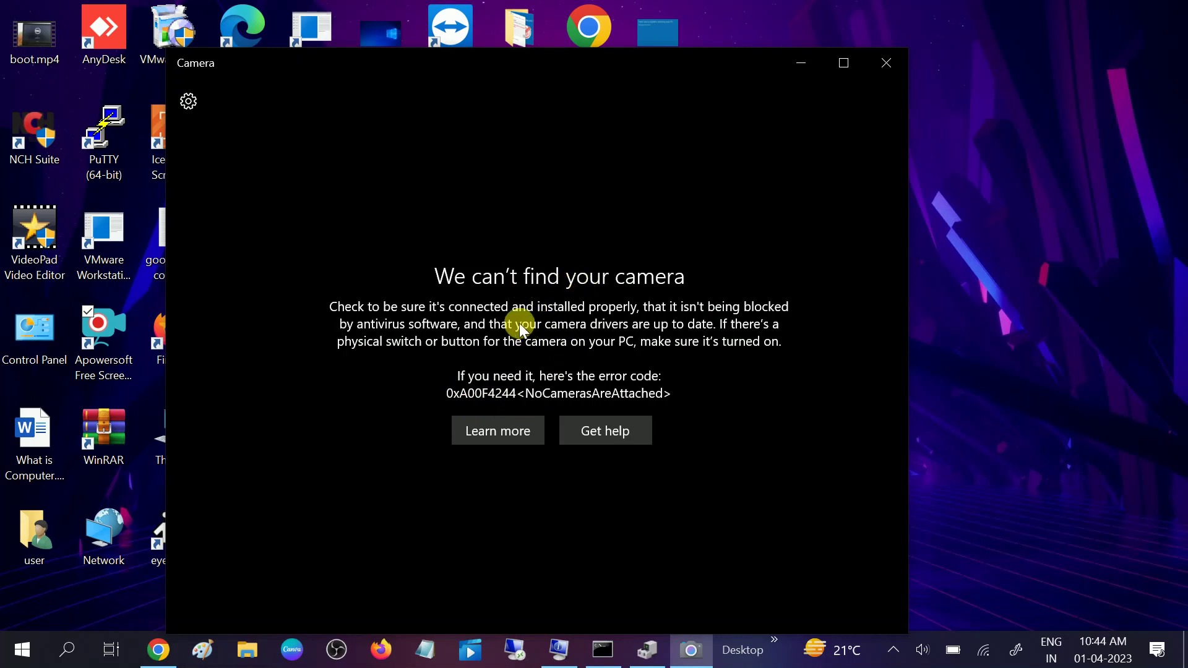
click(891, 70)
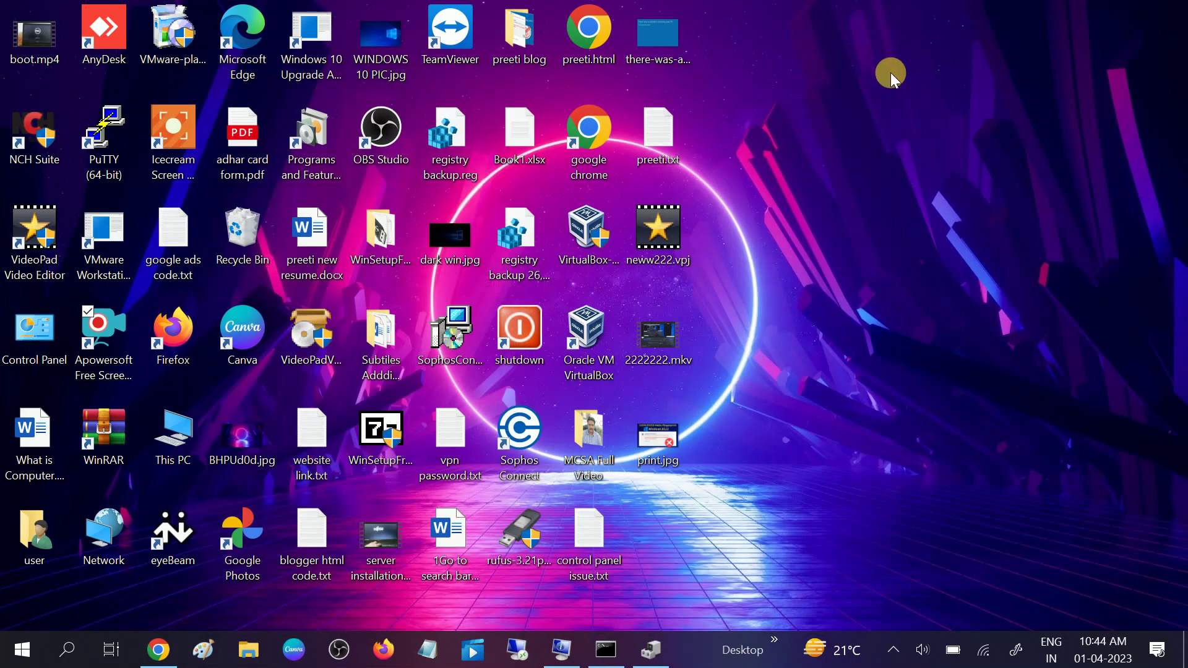
- Go to the Camera page under Privacy app permissions in Settings
click(25, 654)
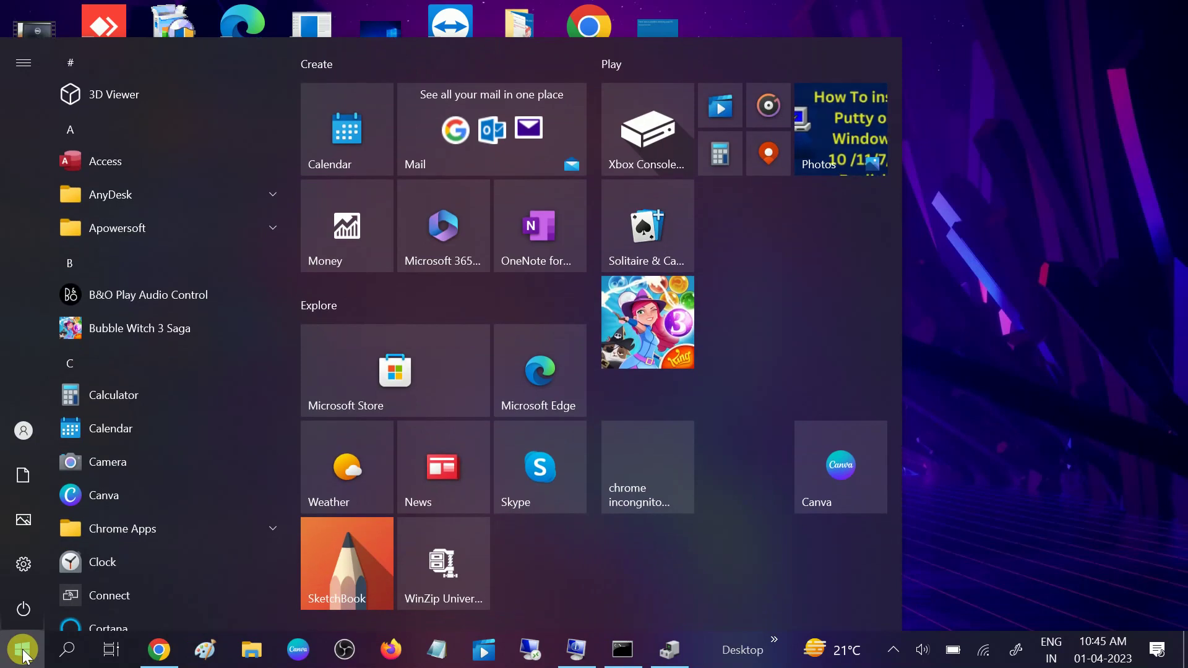
click(31, 565)
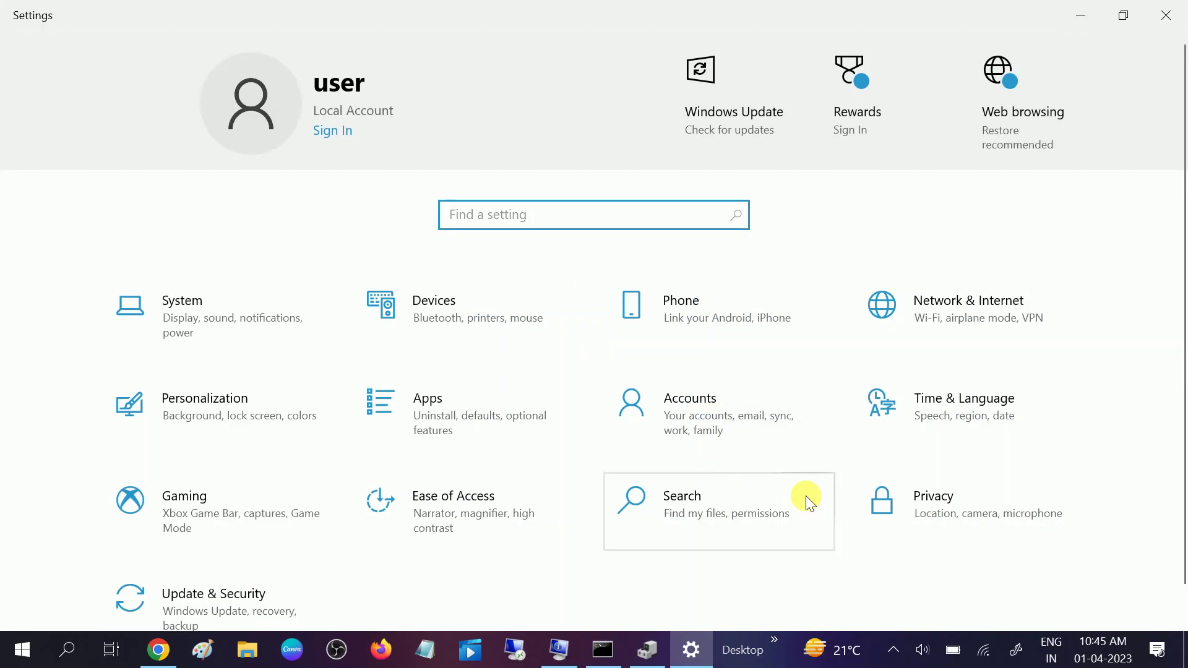
click(948, 518)
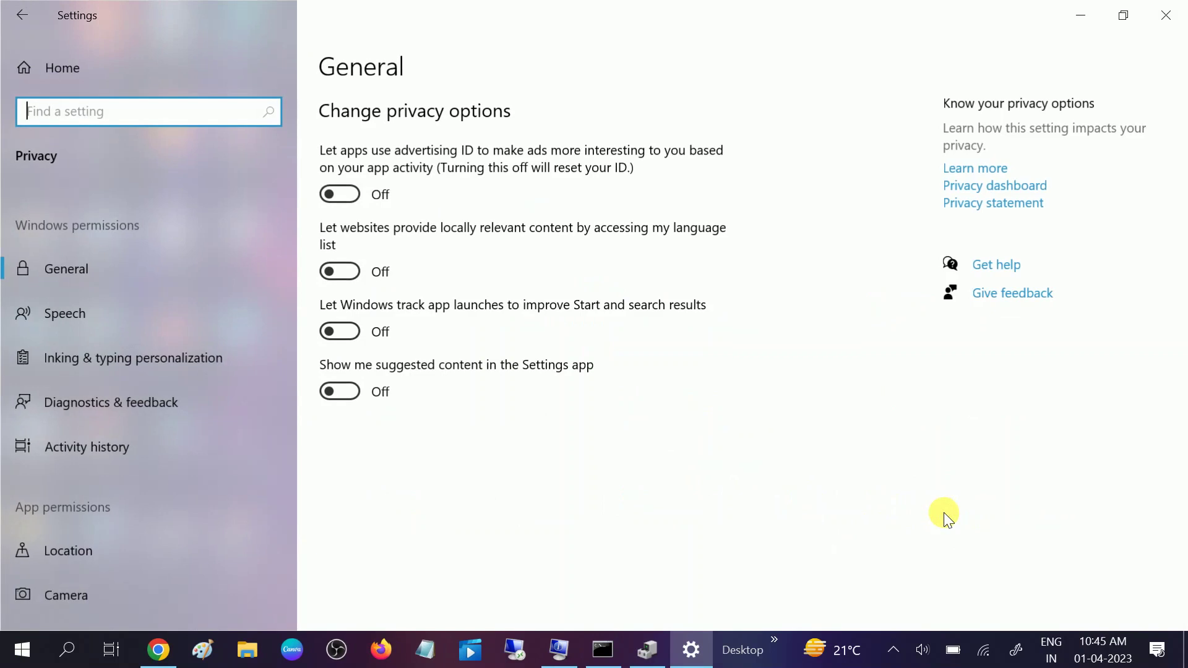
scroll(192, 427, down, 2)
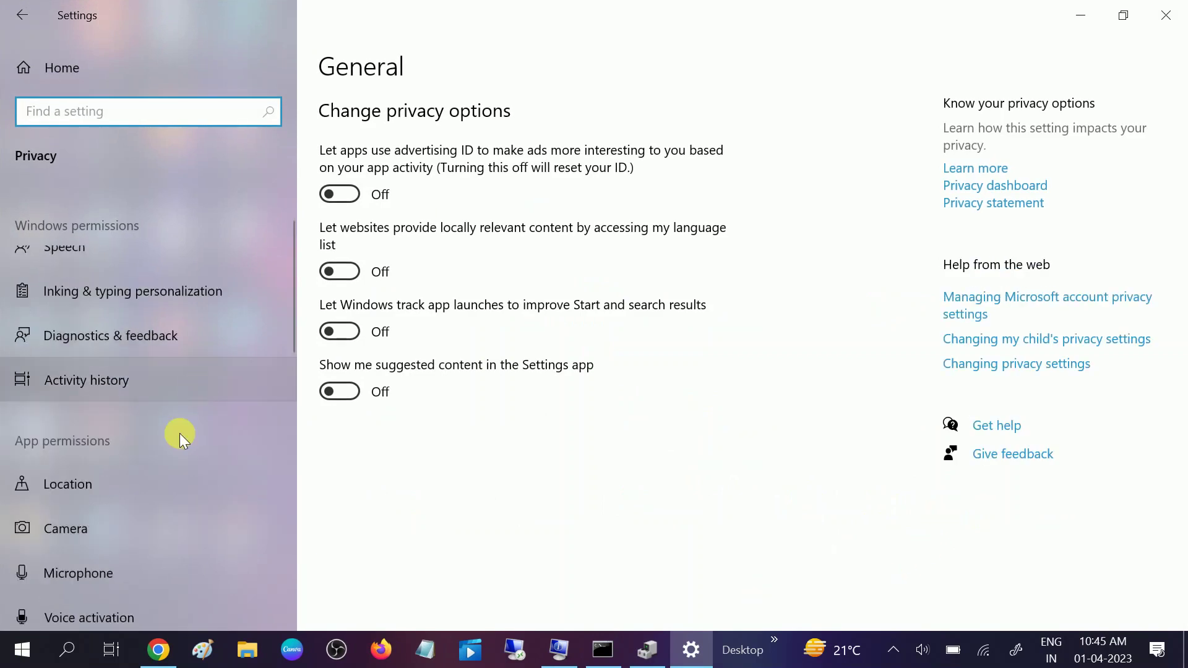
click(83, 529)
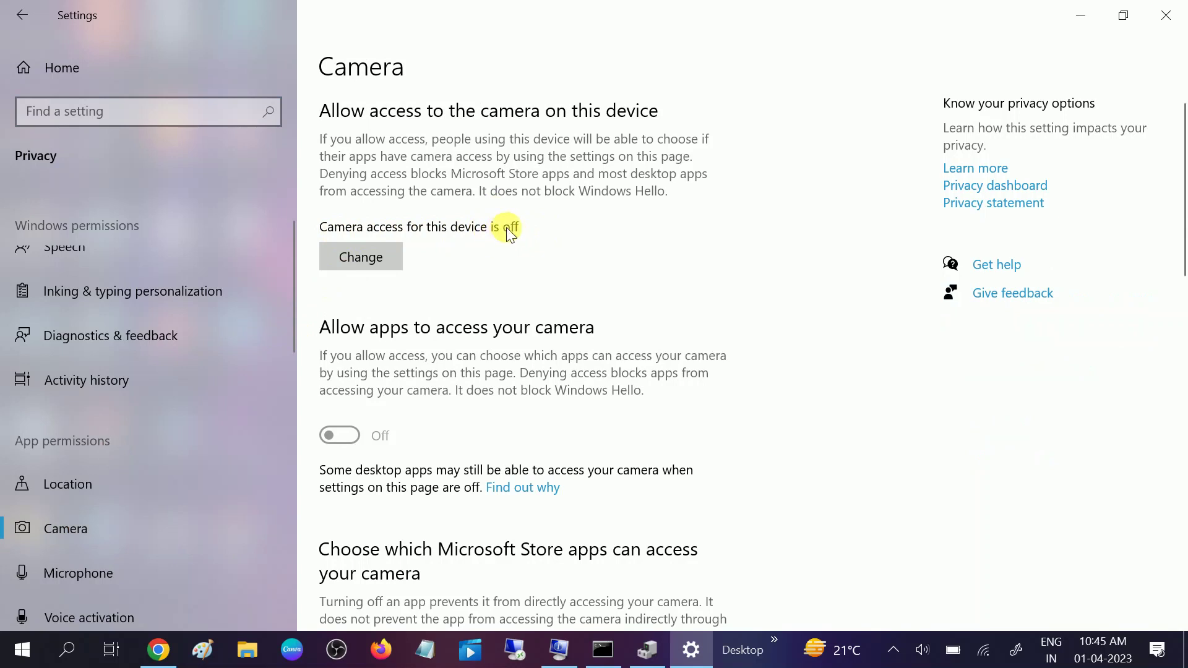
- Switch camera access for this device On
click(382, 254)
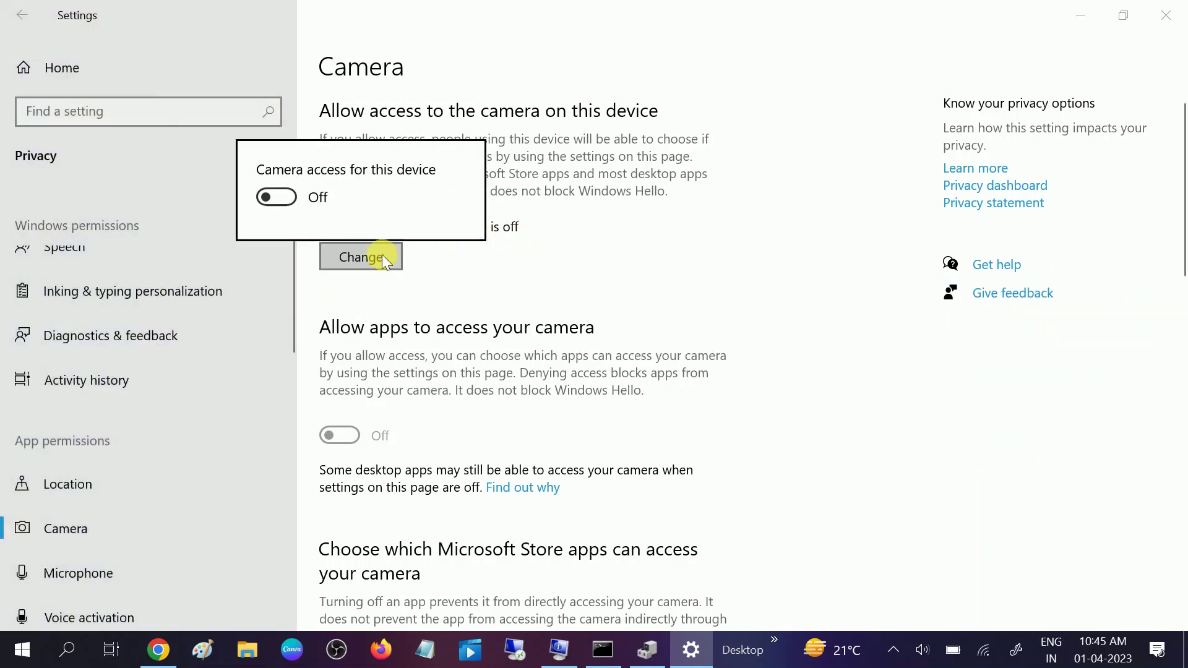
click(283, 195)
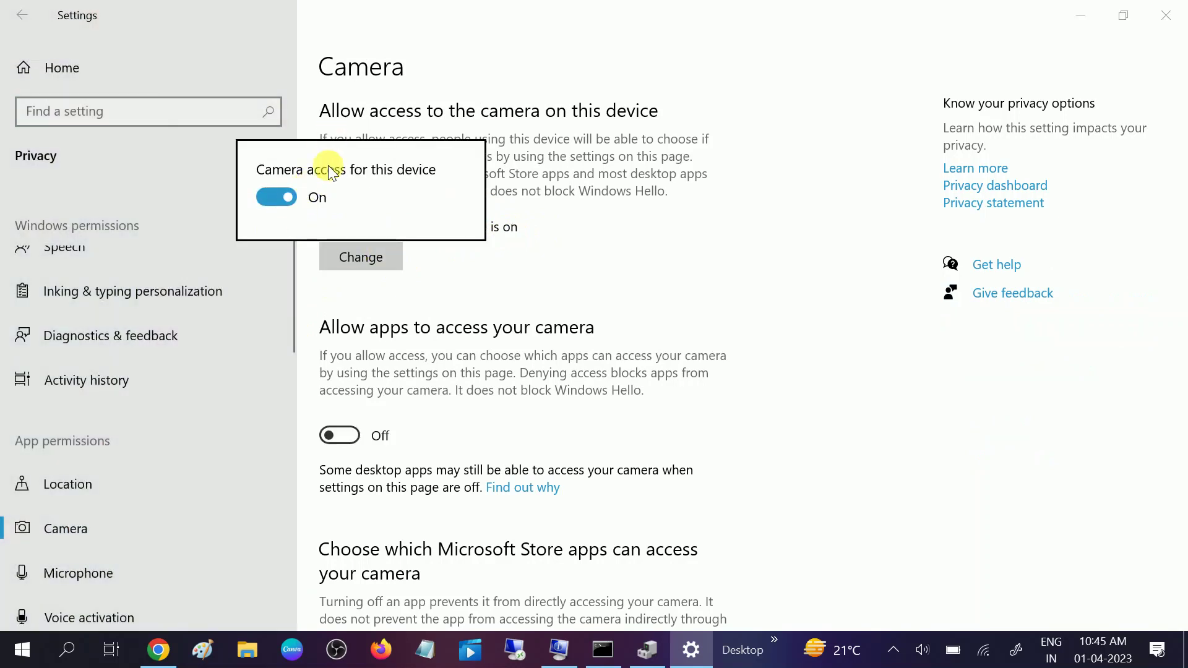
click(645, 273)
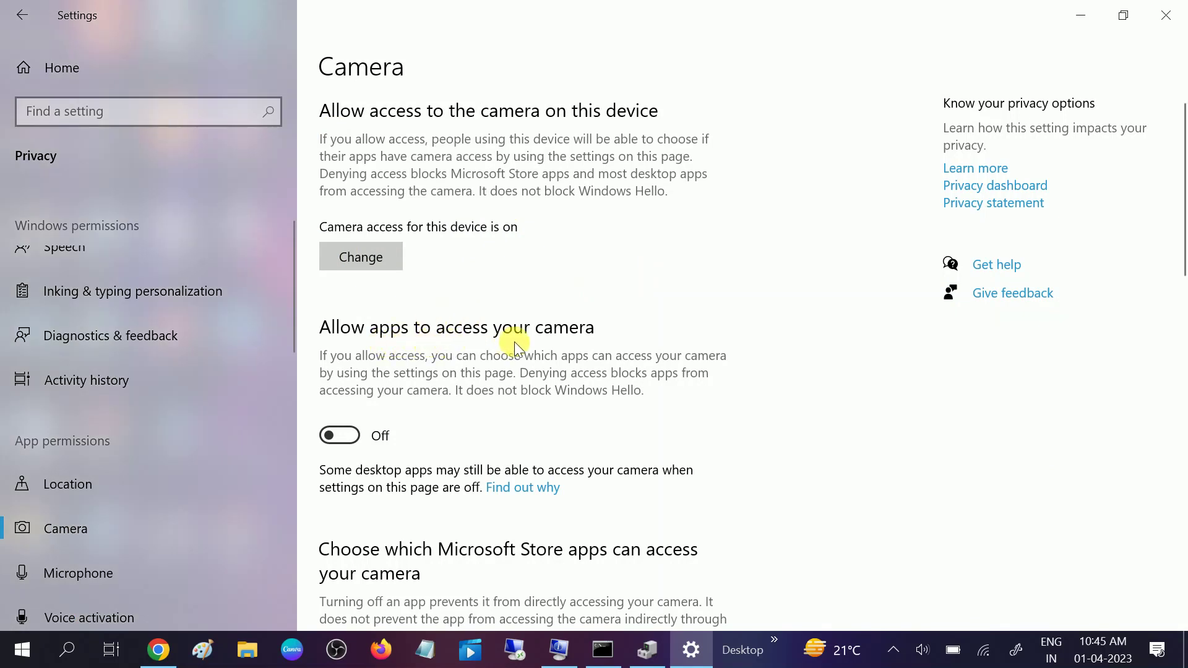
- Turn on 'Allow apps to access your camera', review the app list, and close Settings
click(347, 433)
scroll(589, 407, down, 4)
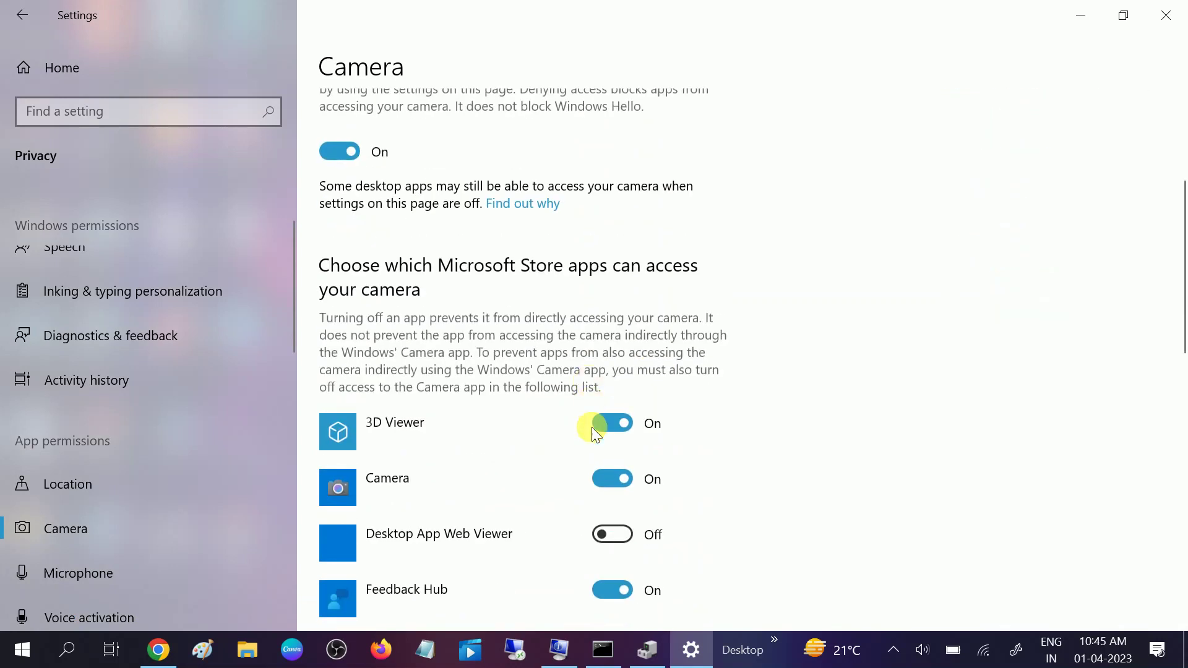
scroll(589, 401, down, 3)
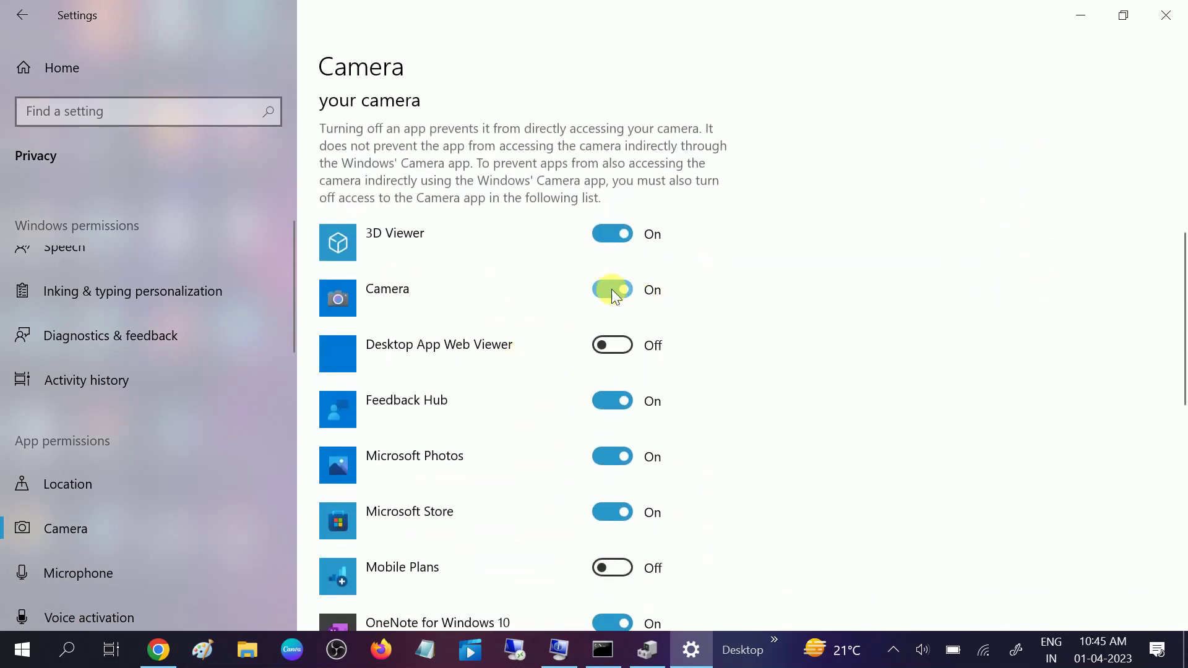
scroll(597, 286, down, 10)
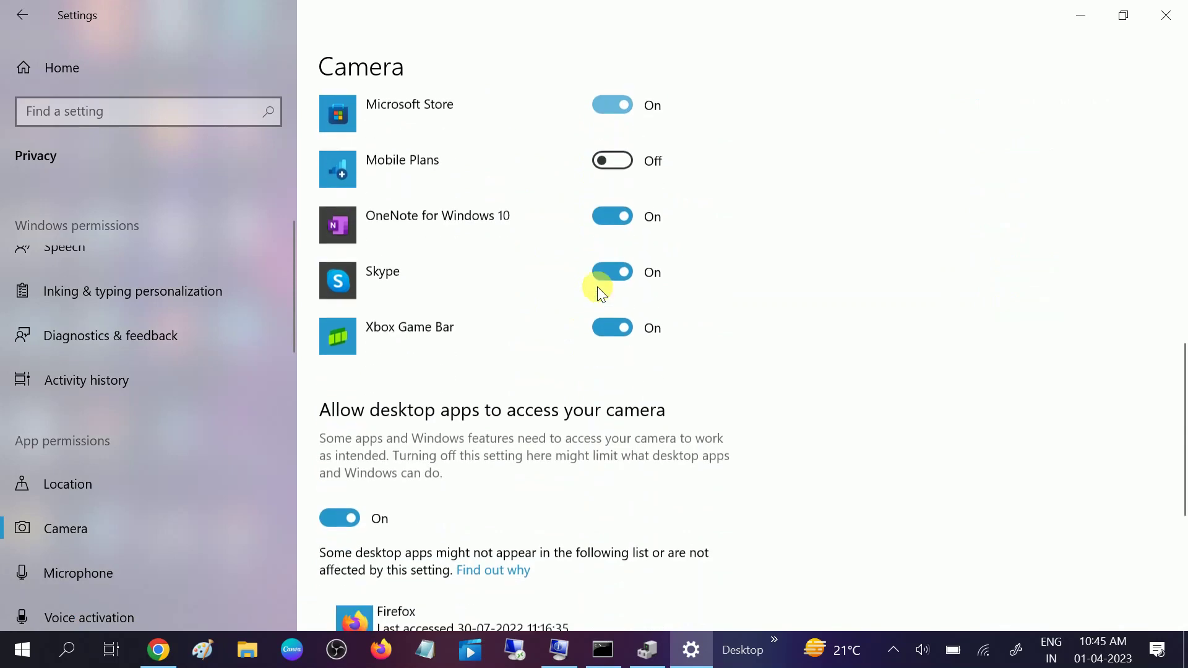
click(1166, 14)
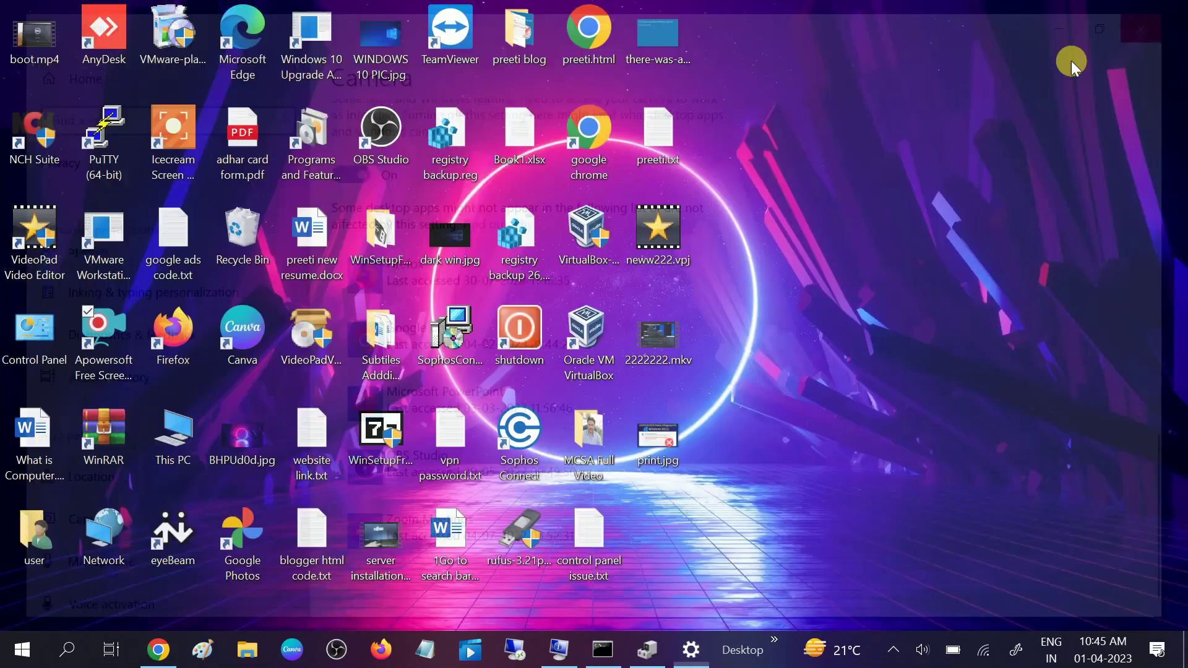
click(72, 659)
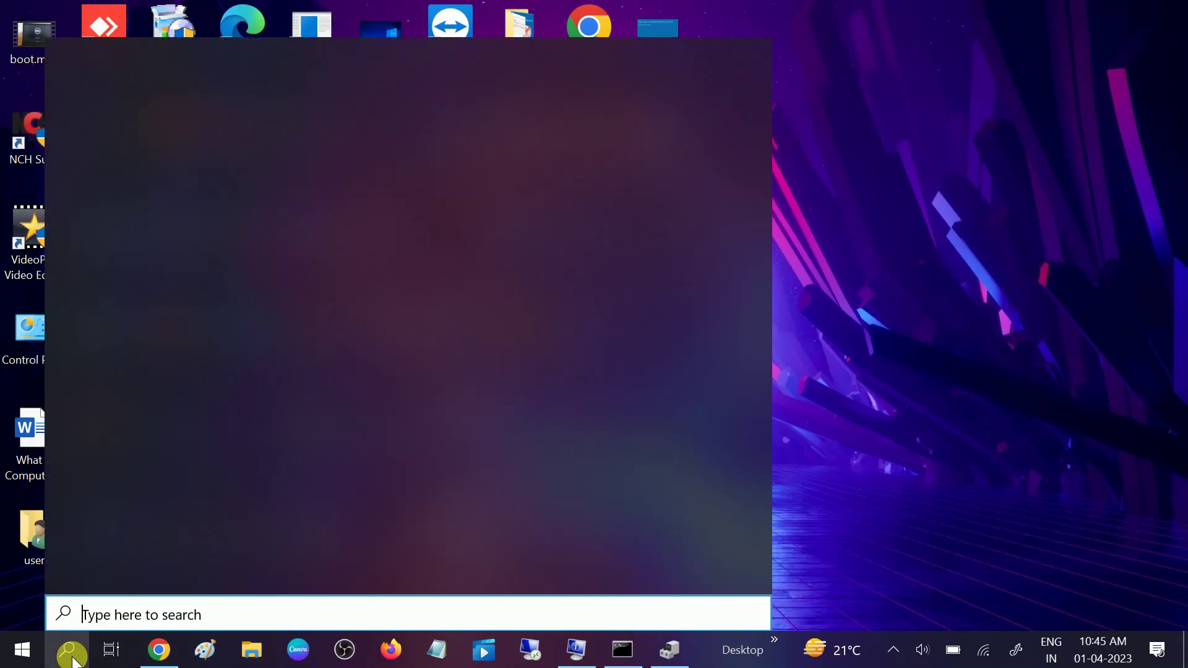
text(camer)
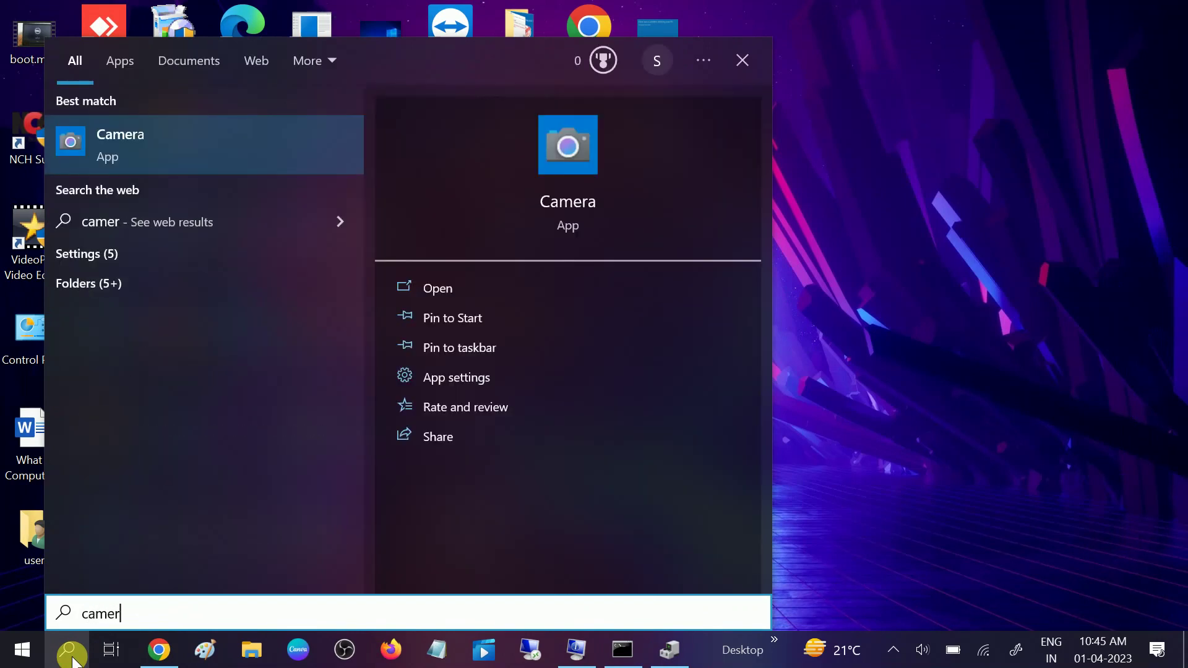
click(232, 154)
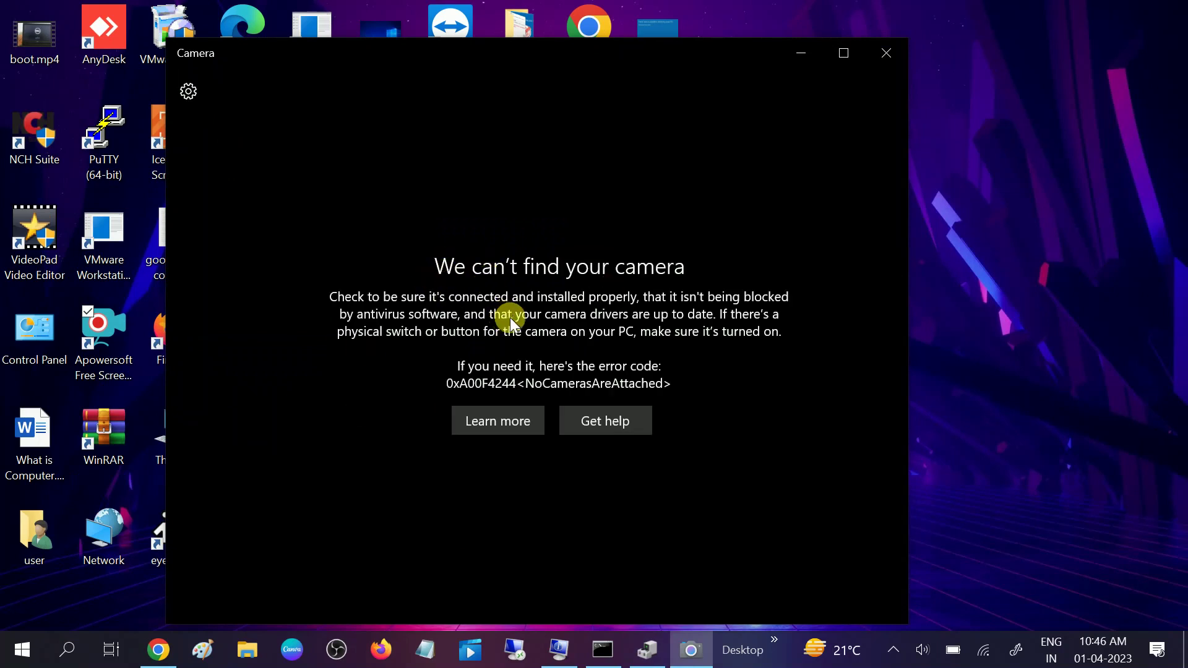
click(885, 54)
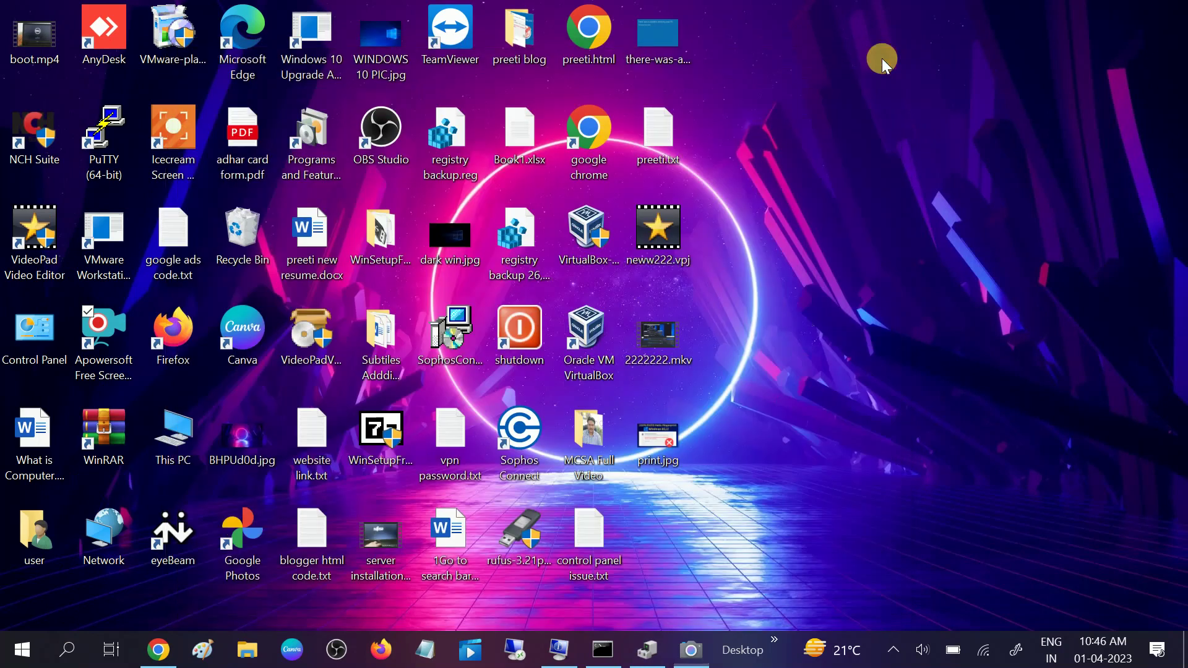
right_click(838, 131)
click(886, 191)
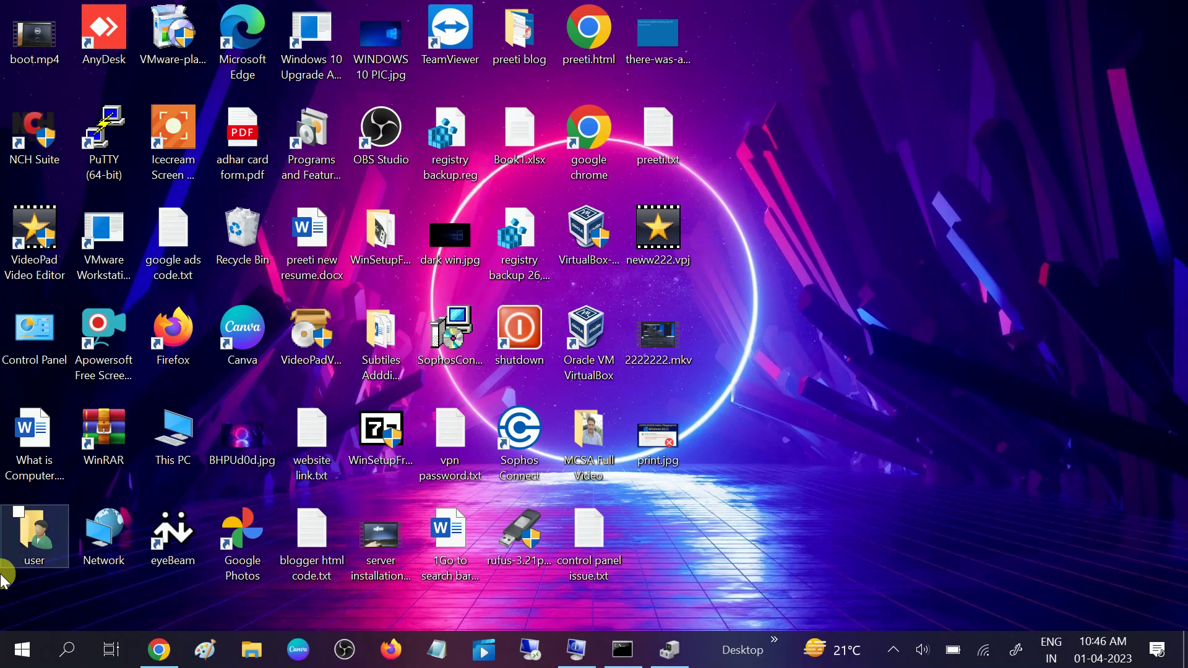
click(66, 653)
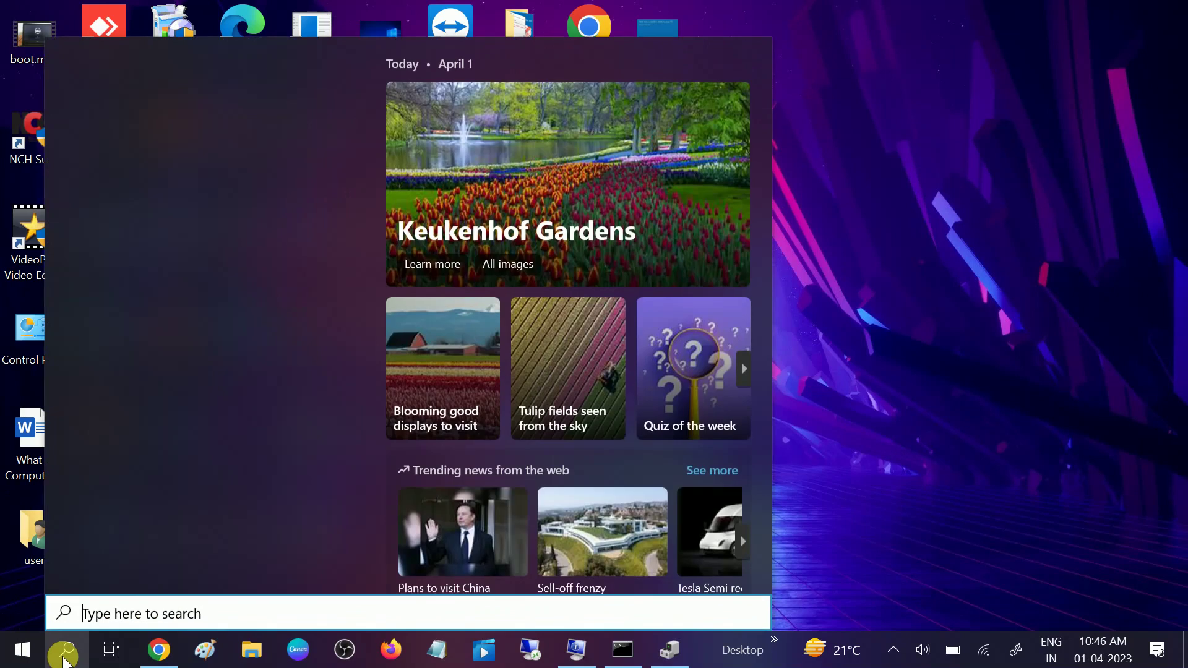
- Open the Camera app's App settings from a 'camer' search and scroll to Terminate, Reset and Uninstall
text(camer)
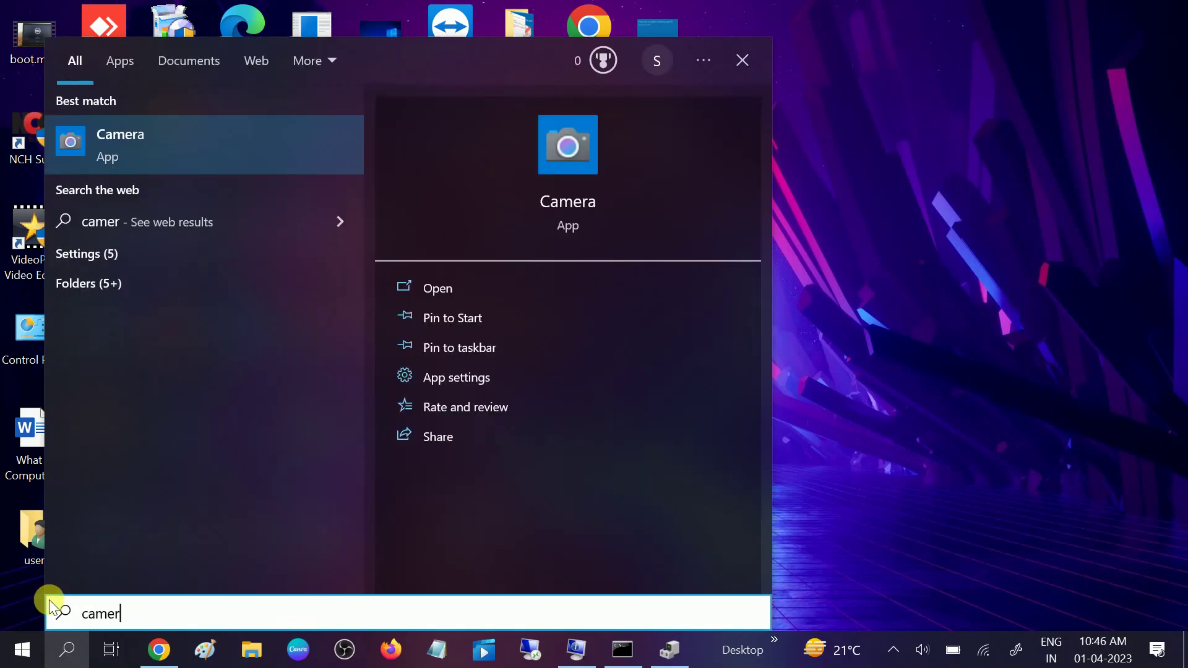
click(450, 385)
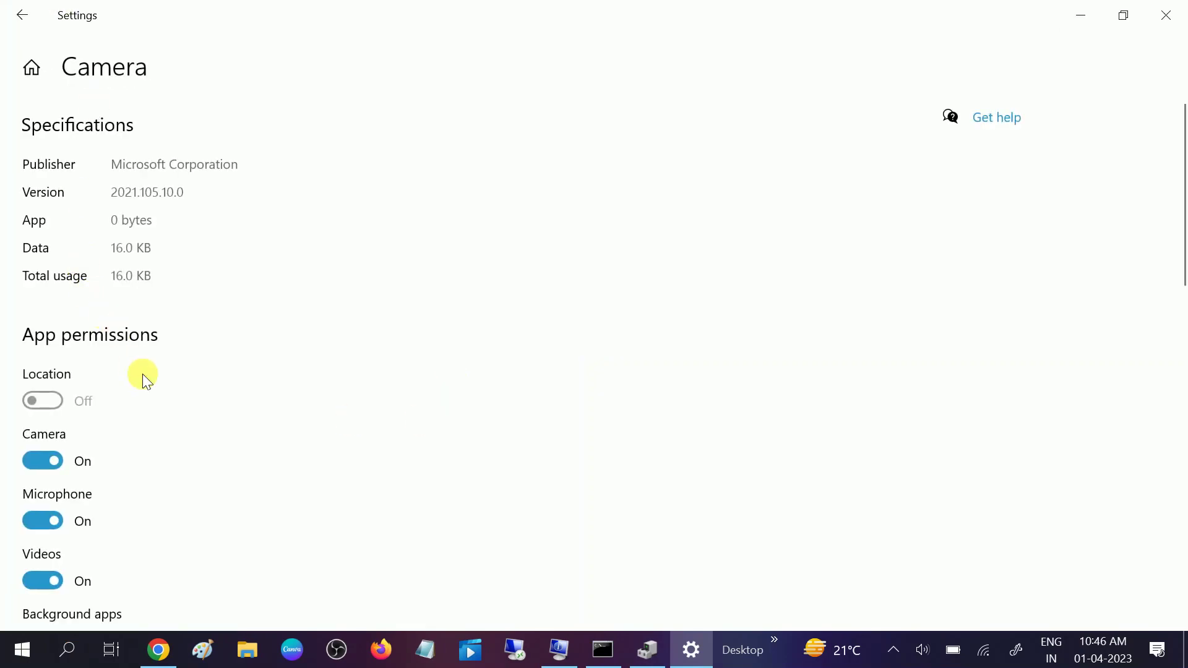
scroll(143, 374, down, 4)
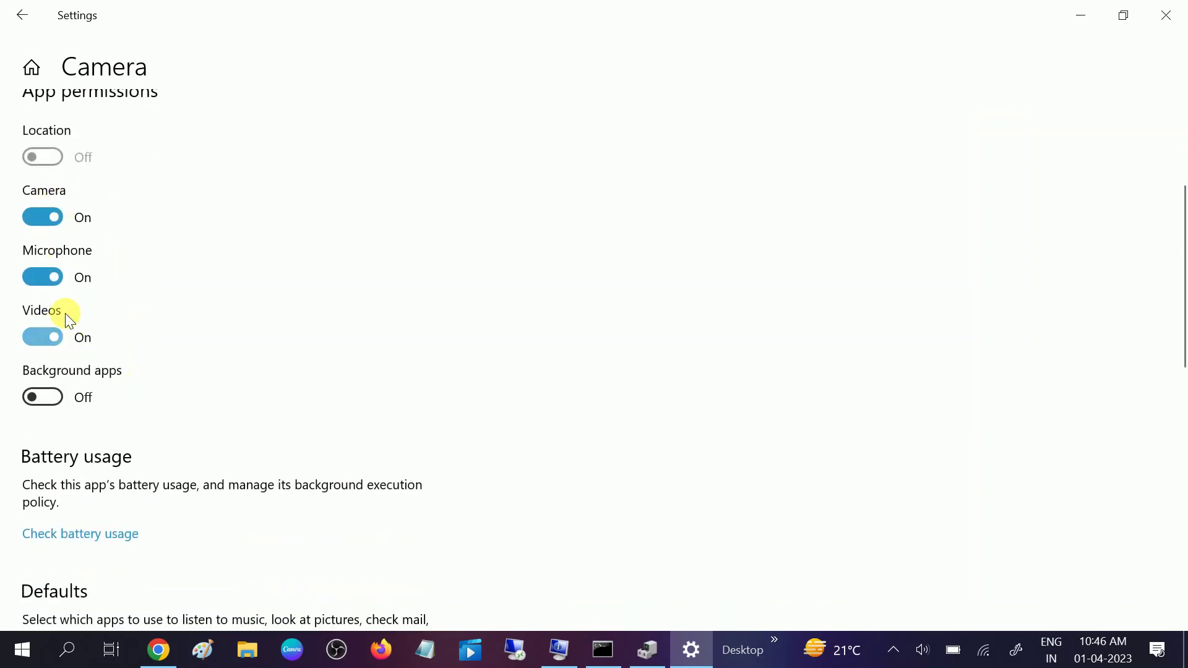
scroll(107, 334, down, 1)
scroll(107, 338, down, 4)
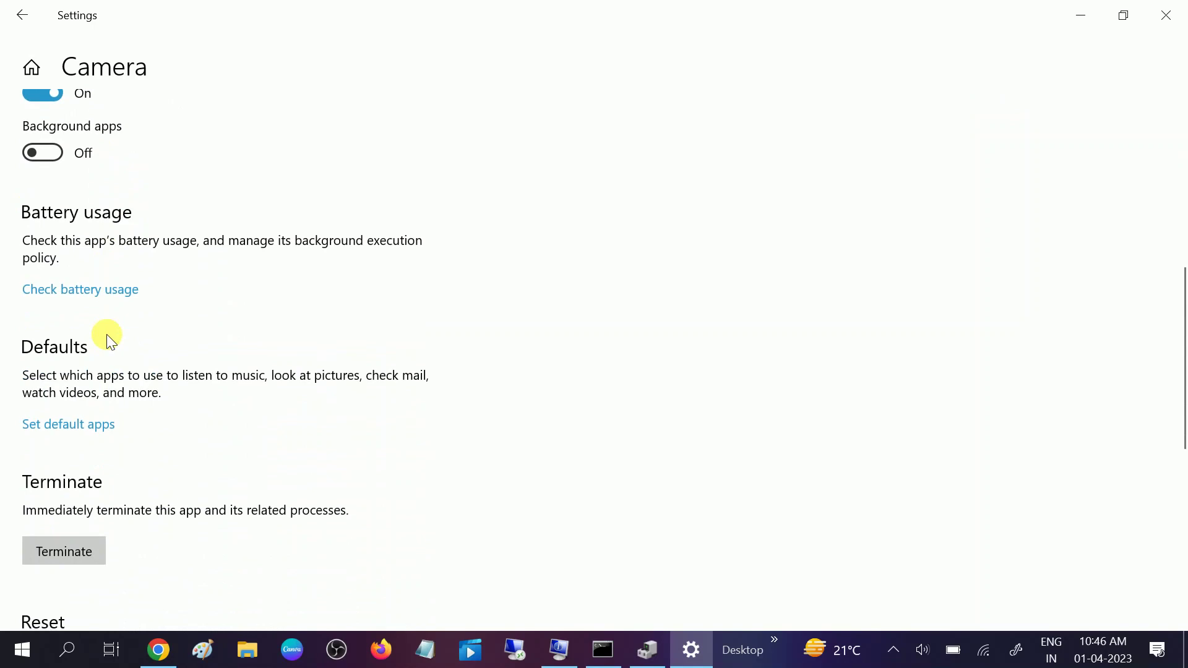
scroll(107, 338, down, 1)
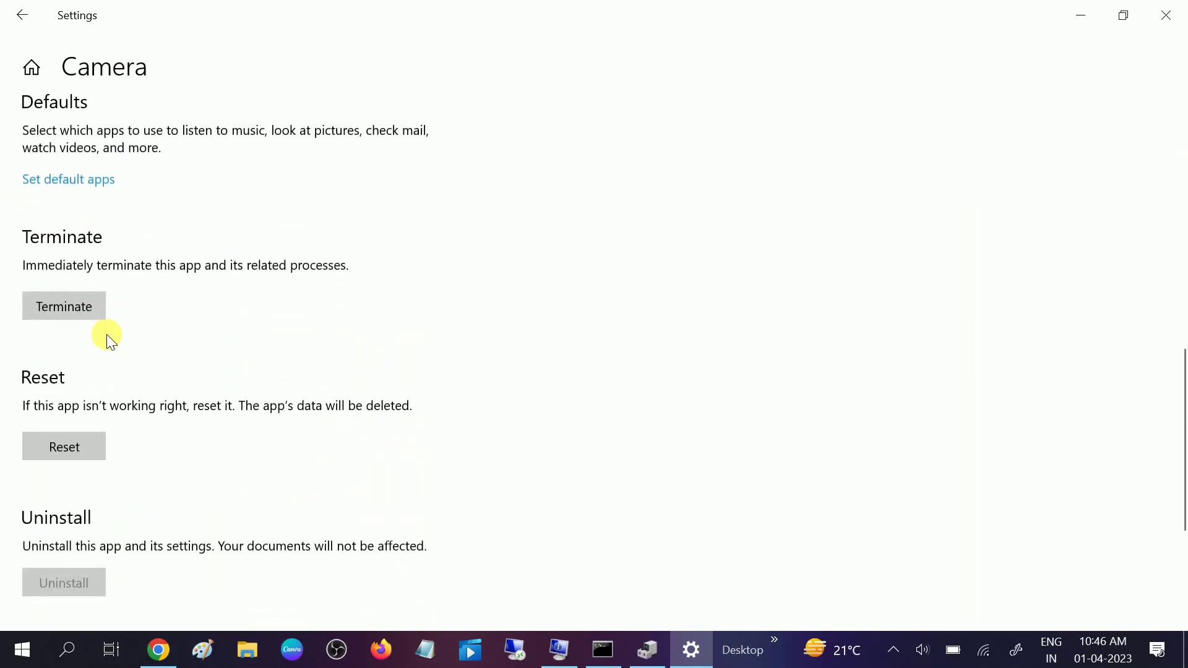
scroll(106, 337, down, 1)
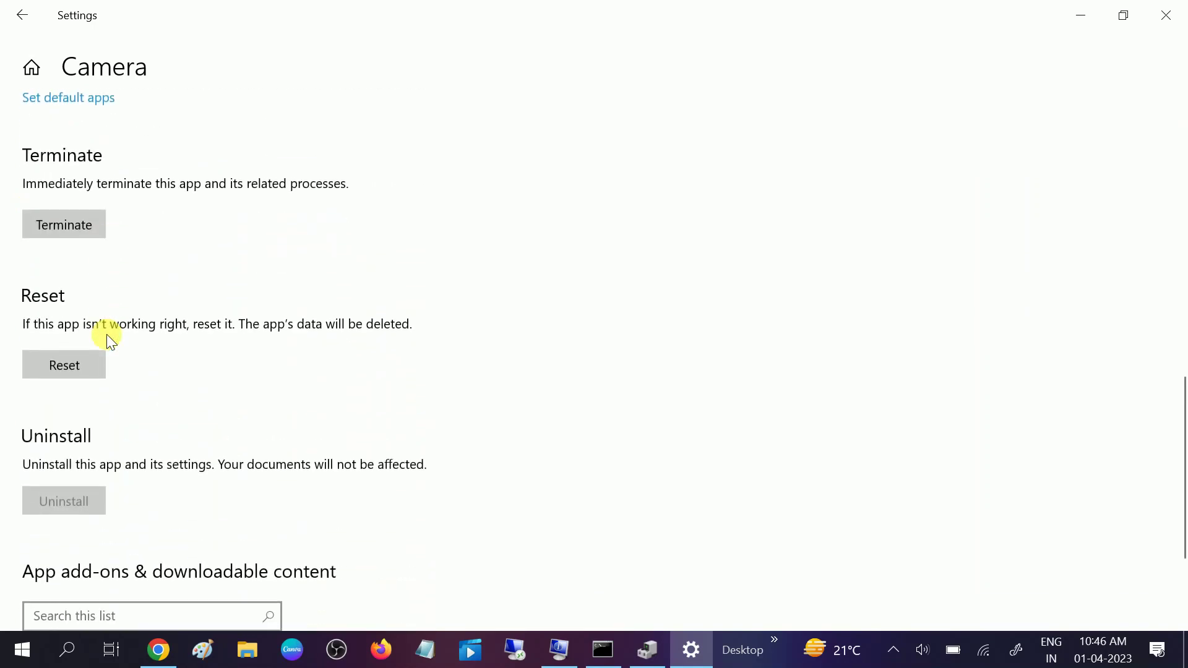
- Reset the Camera app and confirm clearing its data
click(65, 366)
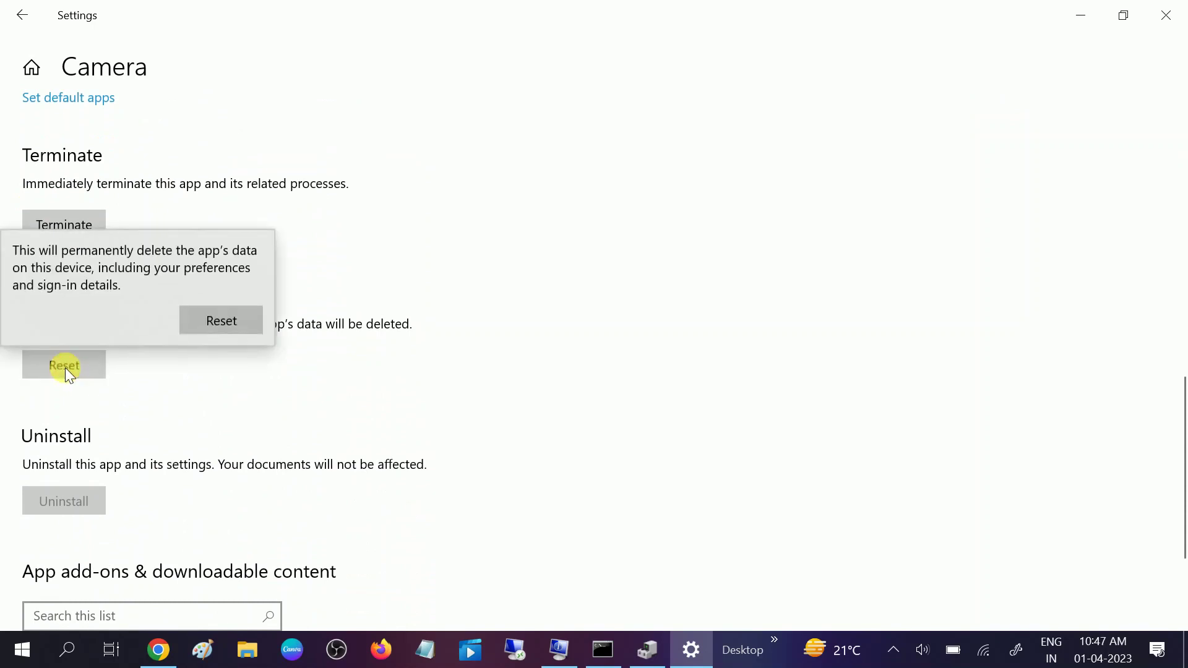
click(198, 318)
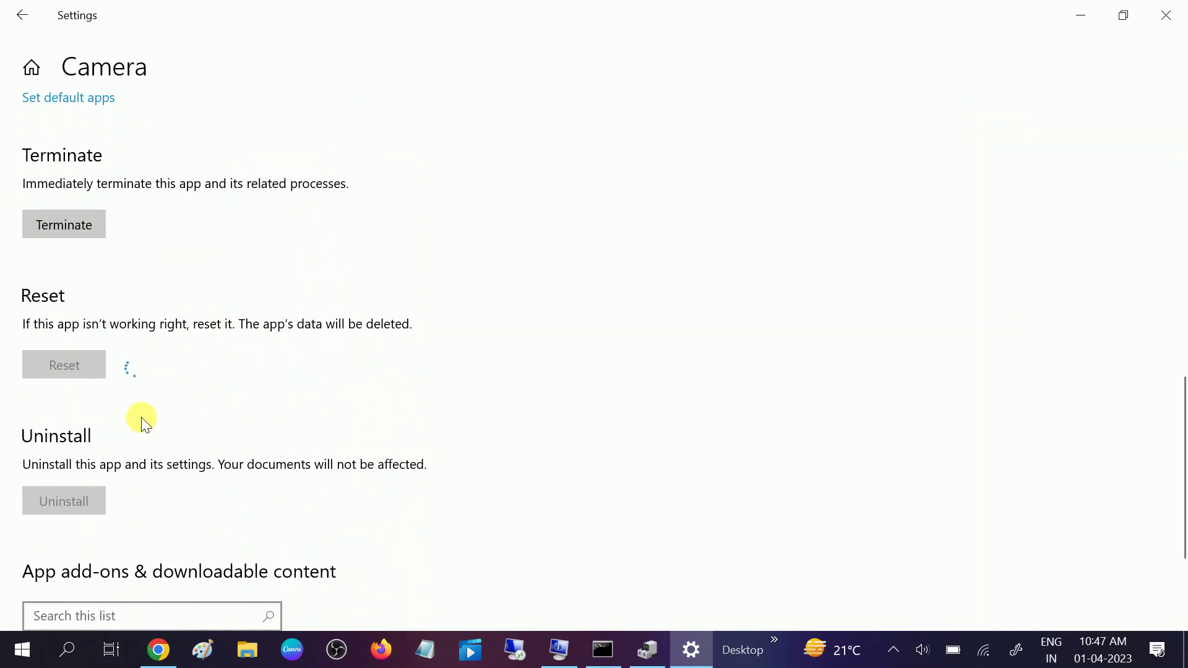
scroll(142, 419, down, 3)
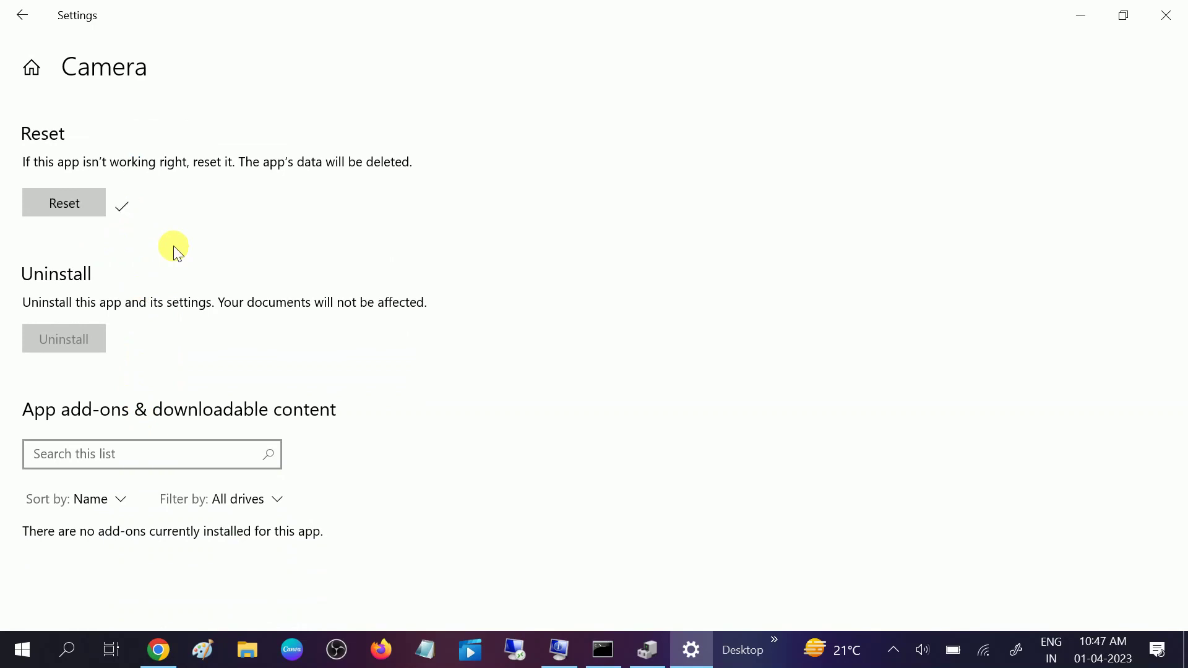
scroll(174, 246, up, 3)
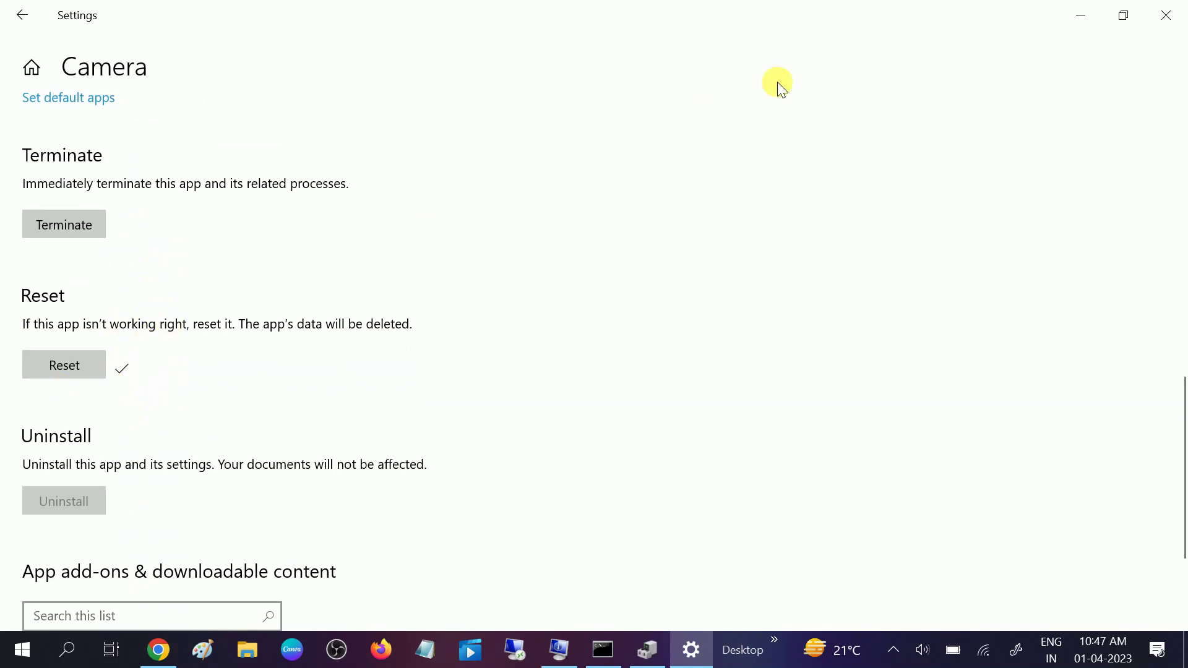
- Close Settings and relaunch the Camera app from a 'camer' search
click(1162, 13)
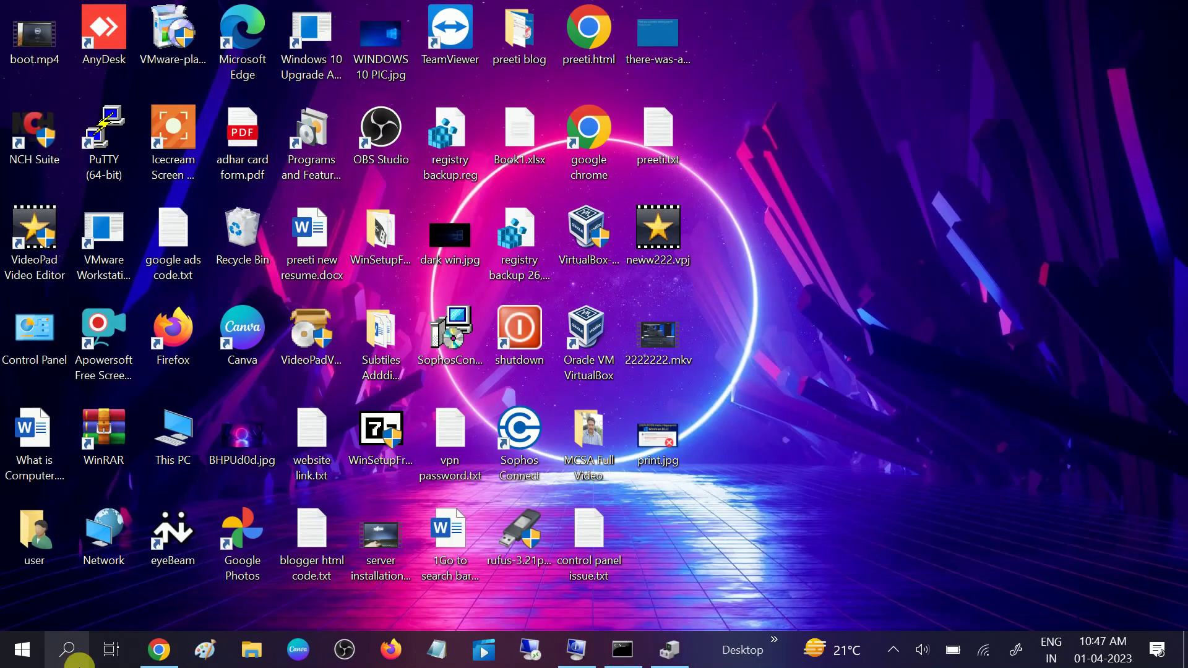
click(67, 654)
text(cma)
key(BackSpace)
key(BackSpace)
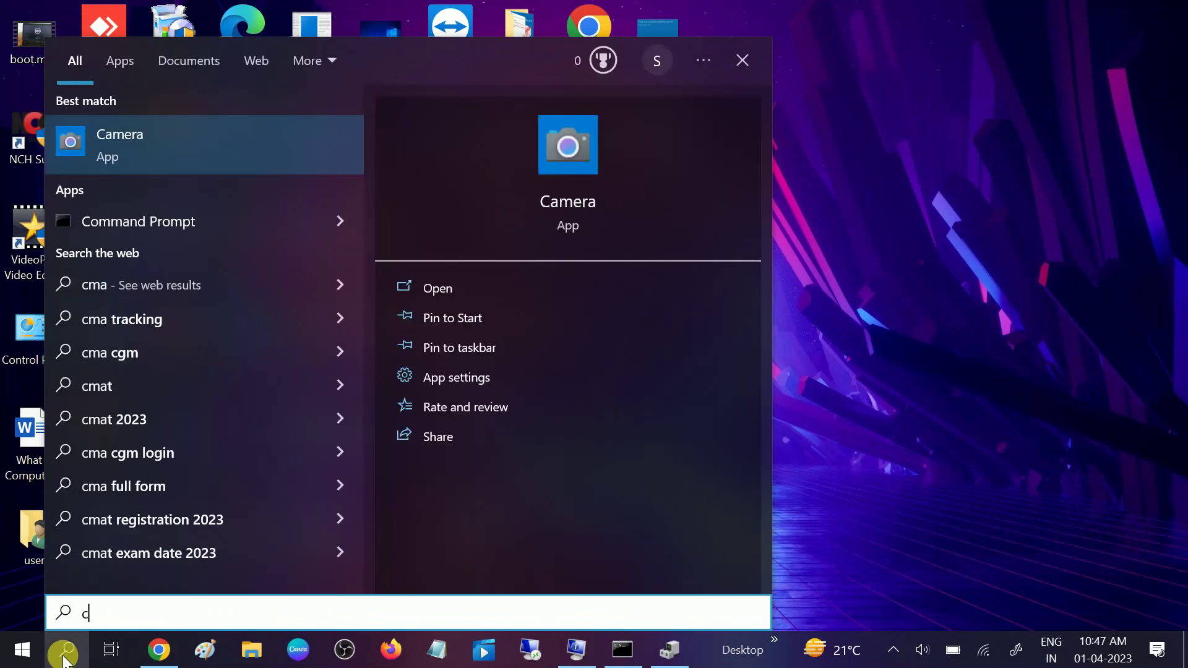
text(amer)
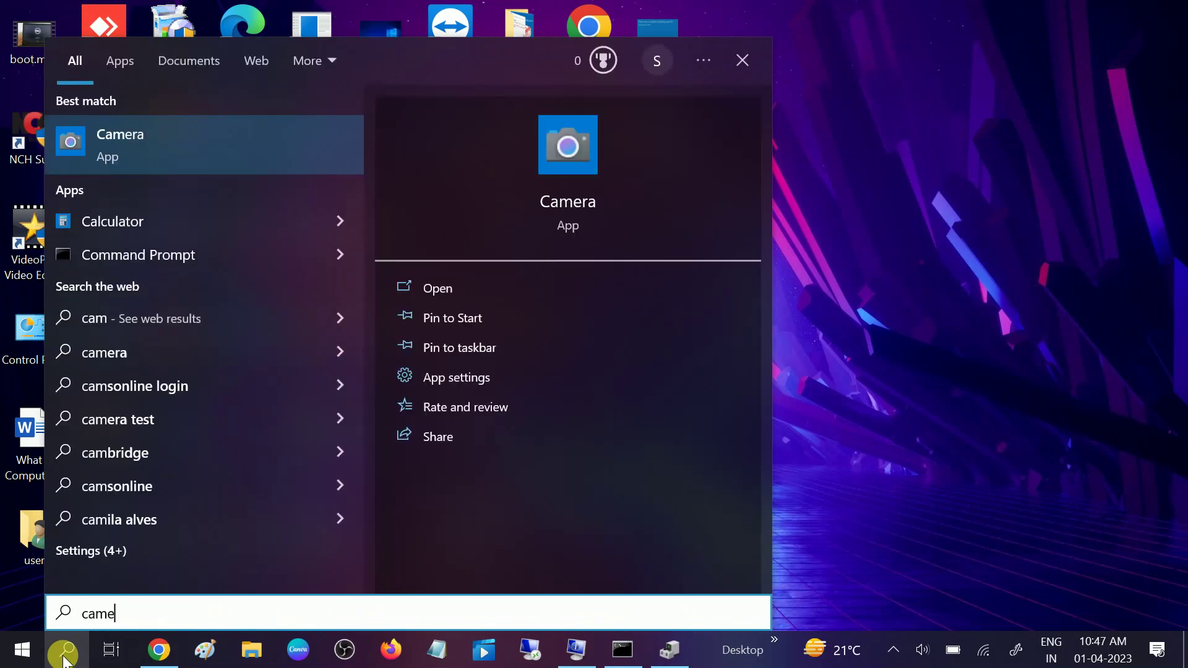
click(205, 142)
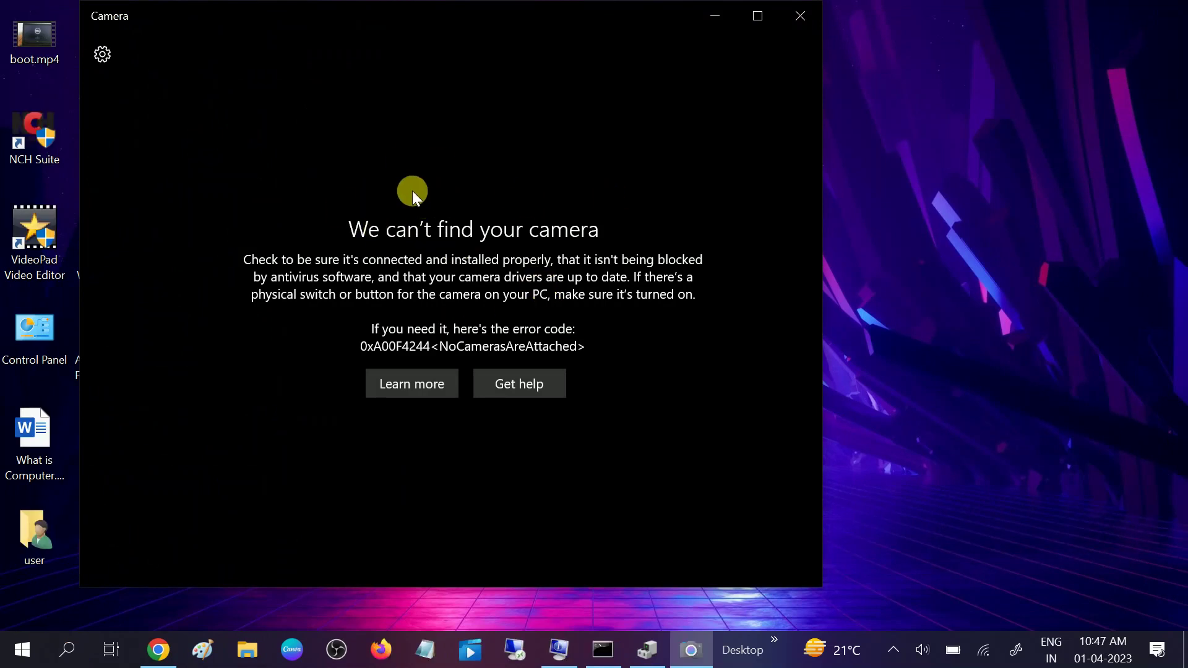
- Close the Camera app after the NoCamerasAreAttached error and refresh the desktop
click(804, 19)
right_click(833, 128)
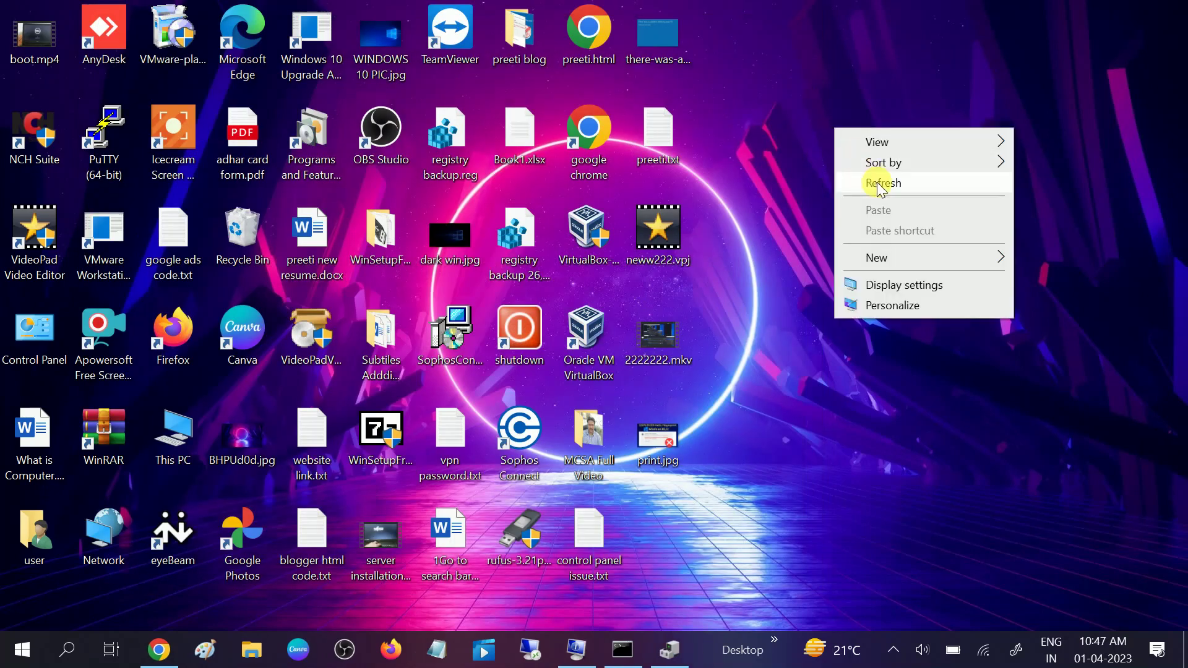
click(881, 186)
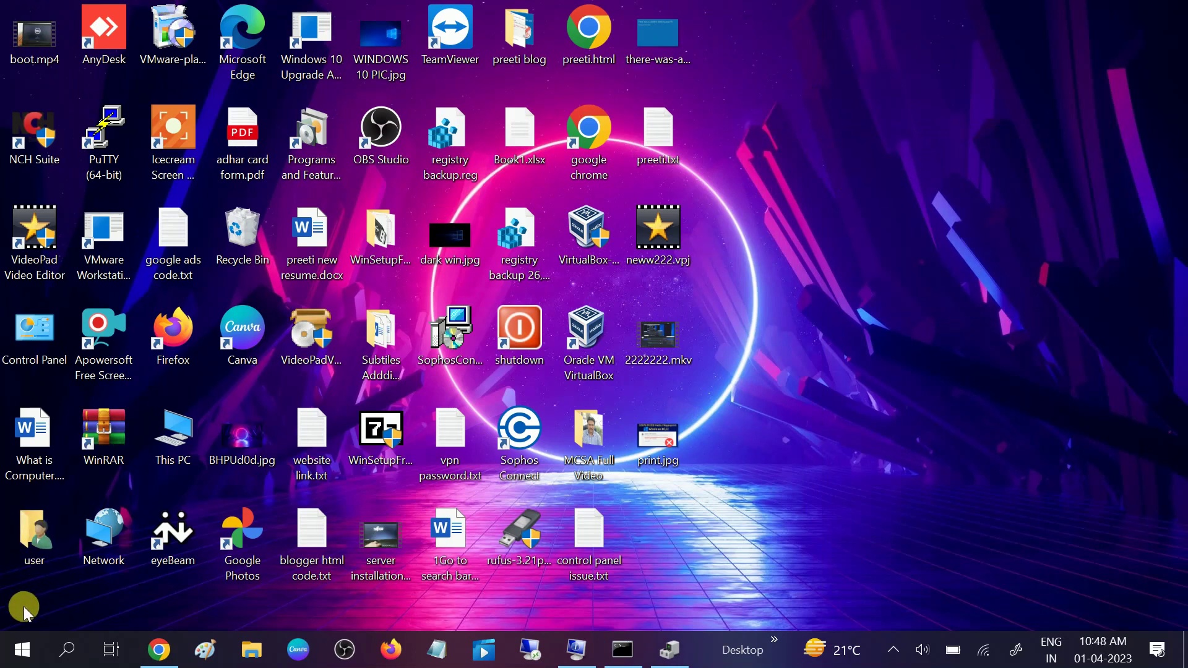
- Open Troubleshoot settings, find Windows Store Apps under Additional troubleshooters, and run it
click(65, 650)
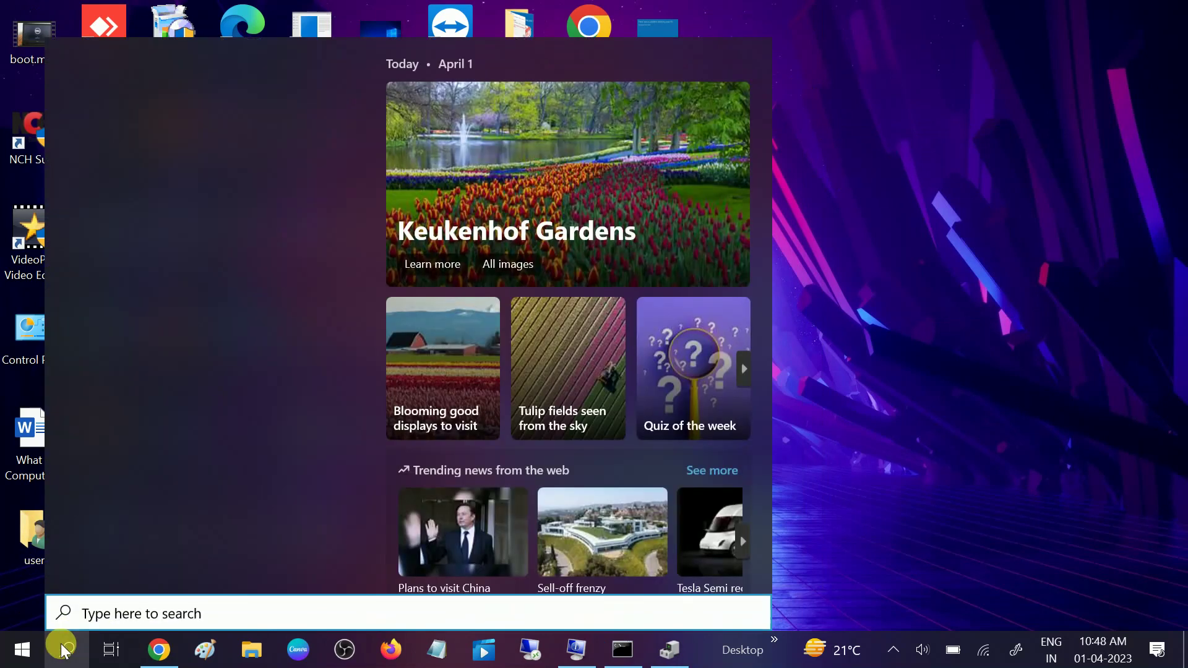
text(tr)
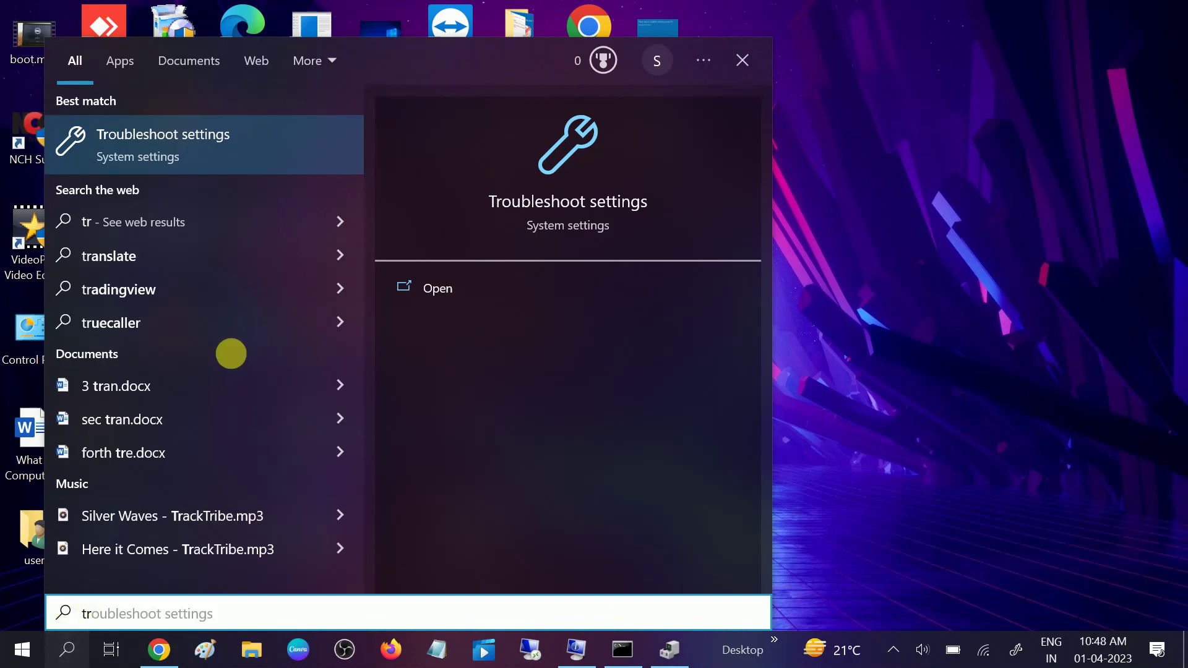
click(234, 139)
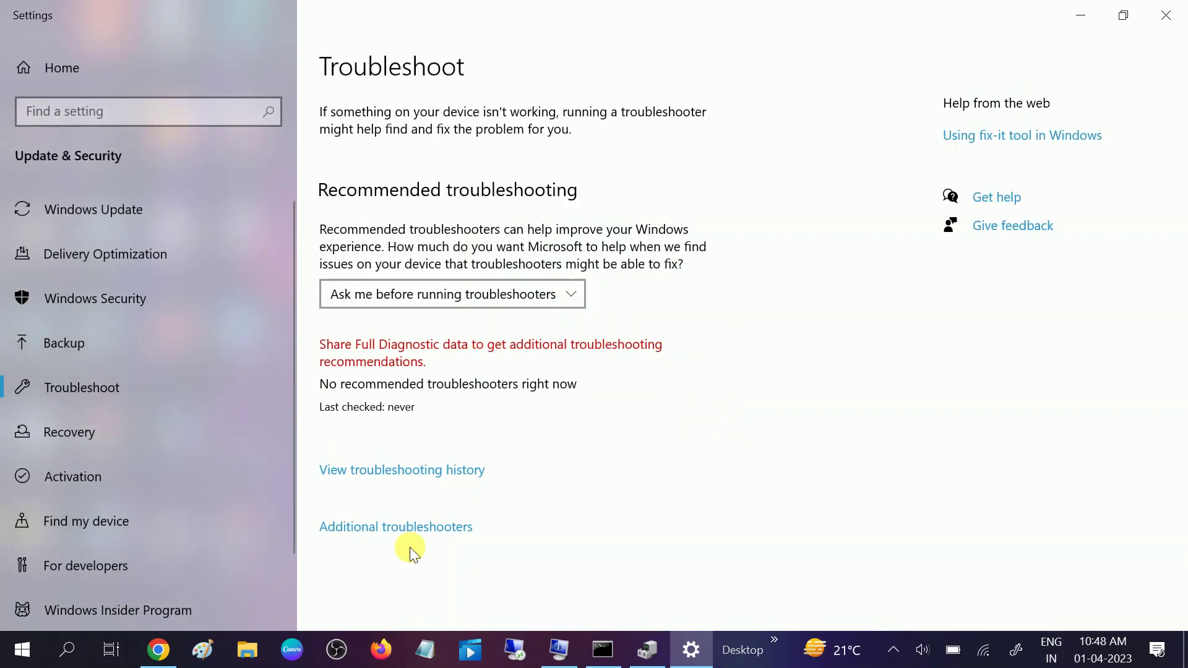
click(401, 529)
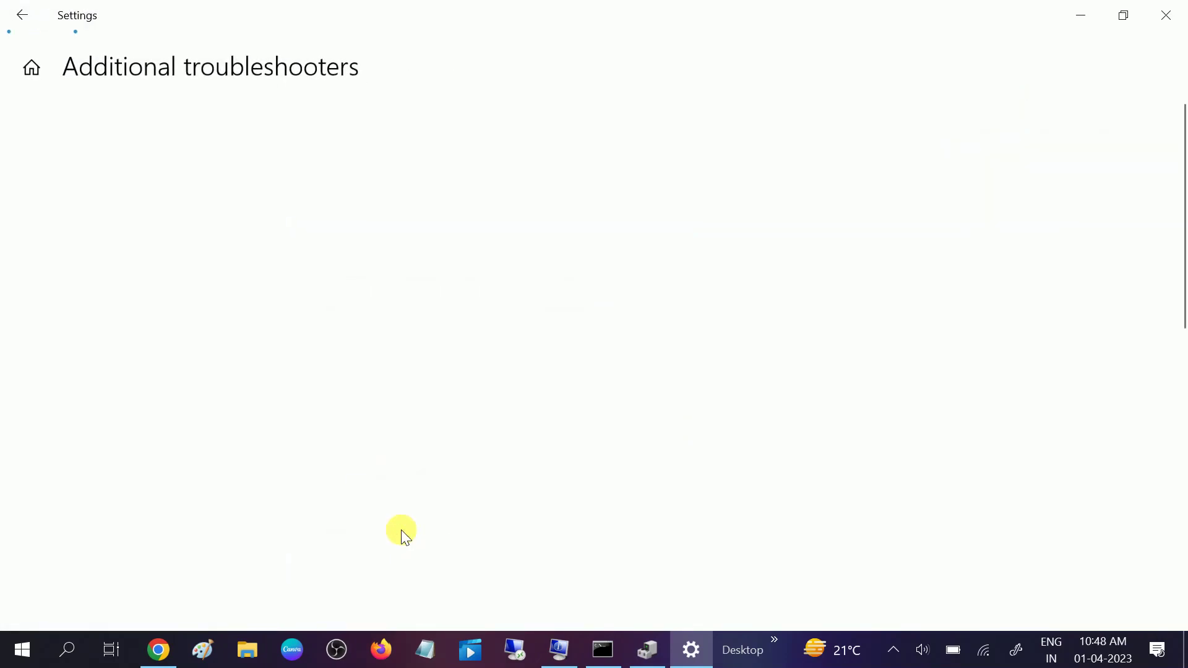
scroll(401, 529, down, 3)
scroll(400, 530, down, 6)
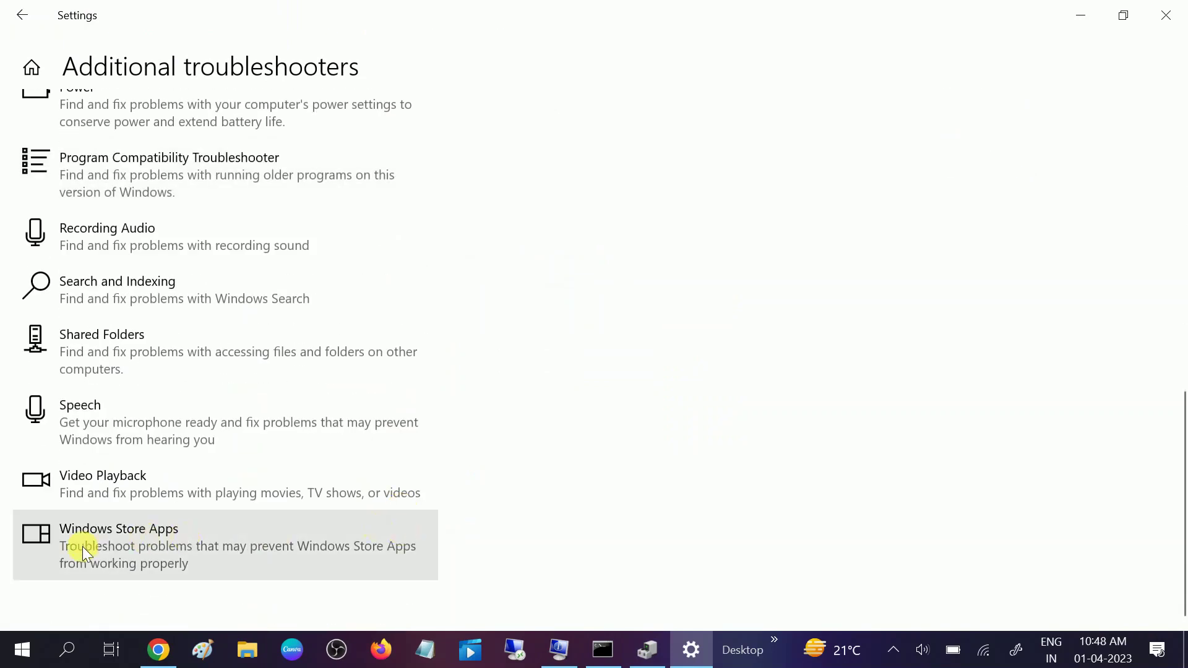
click(112, 548)
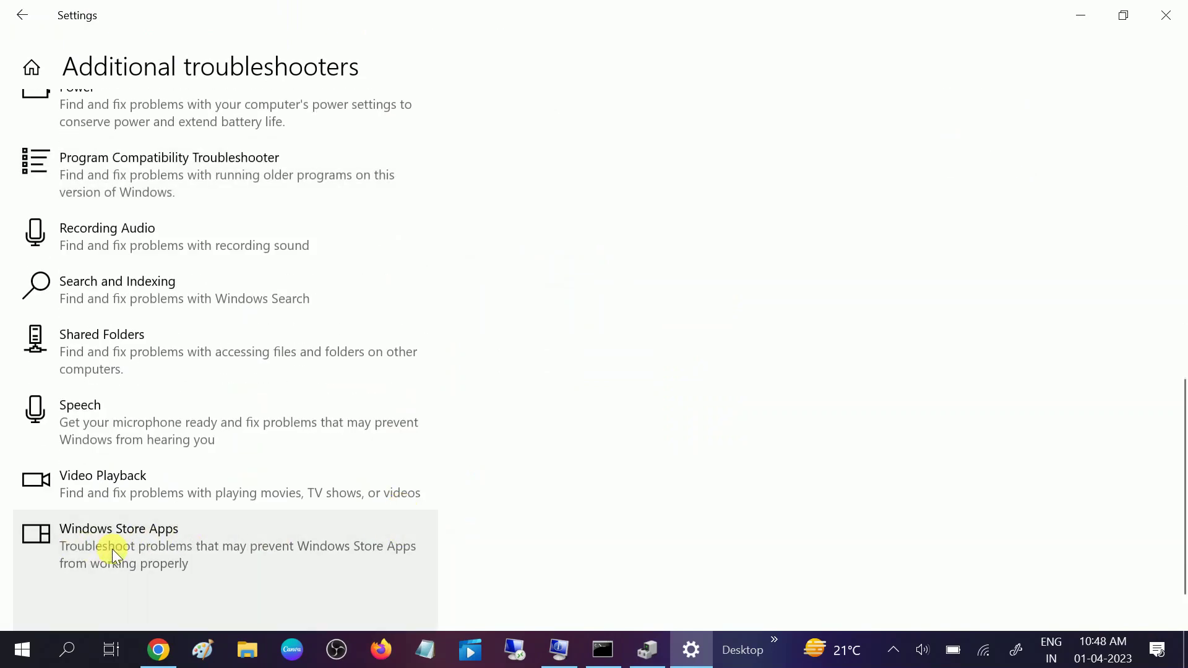
scroll(334, 602, down, 1)
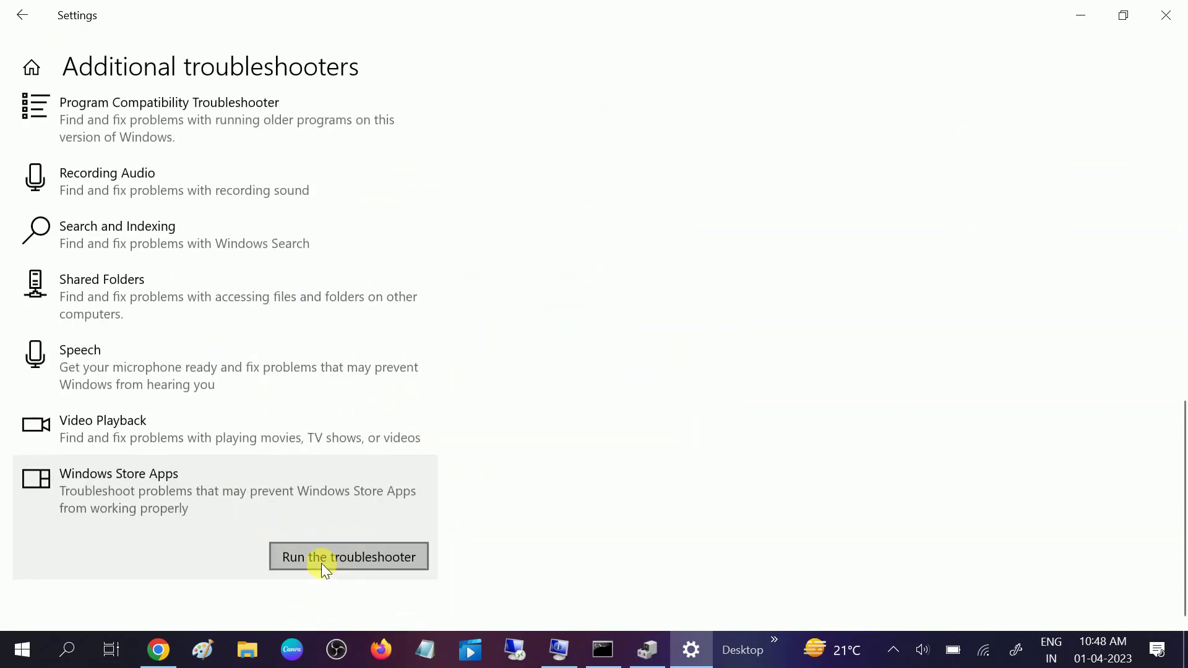
click(321, 560)
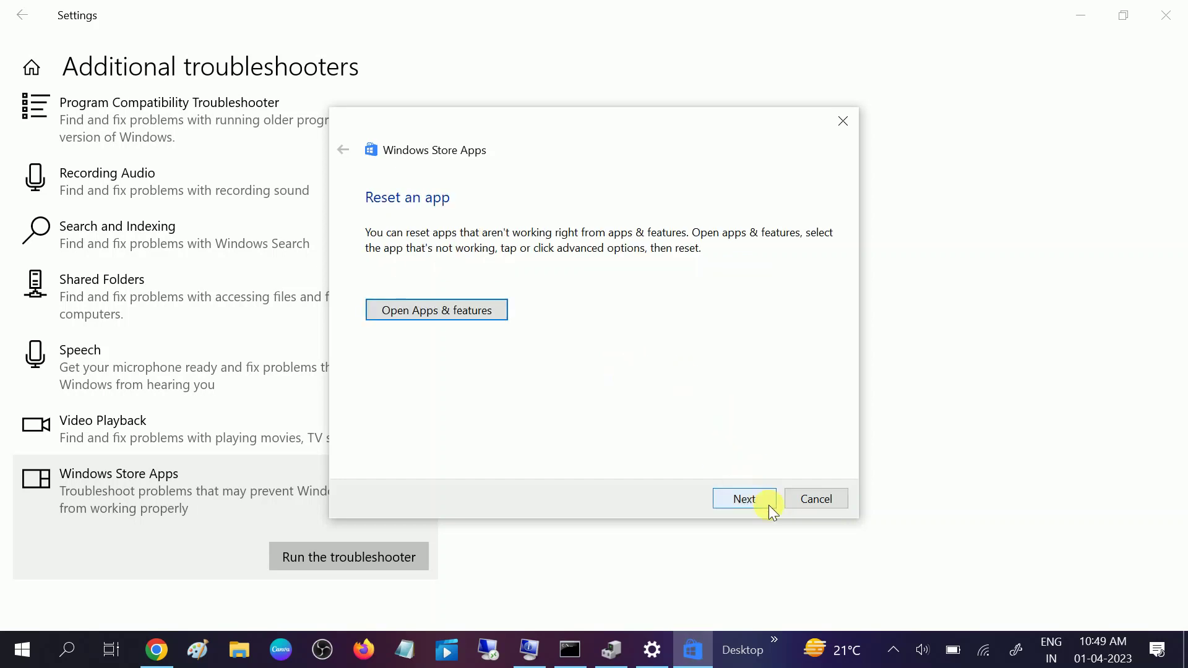
- Continue past the Reset an app suggestion and close the completed troubleshooter report
click(752, 498)
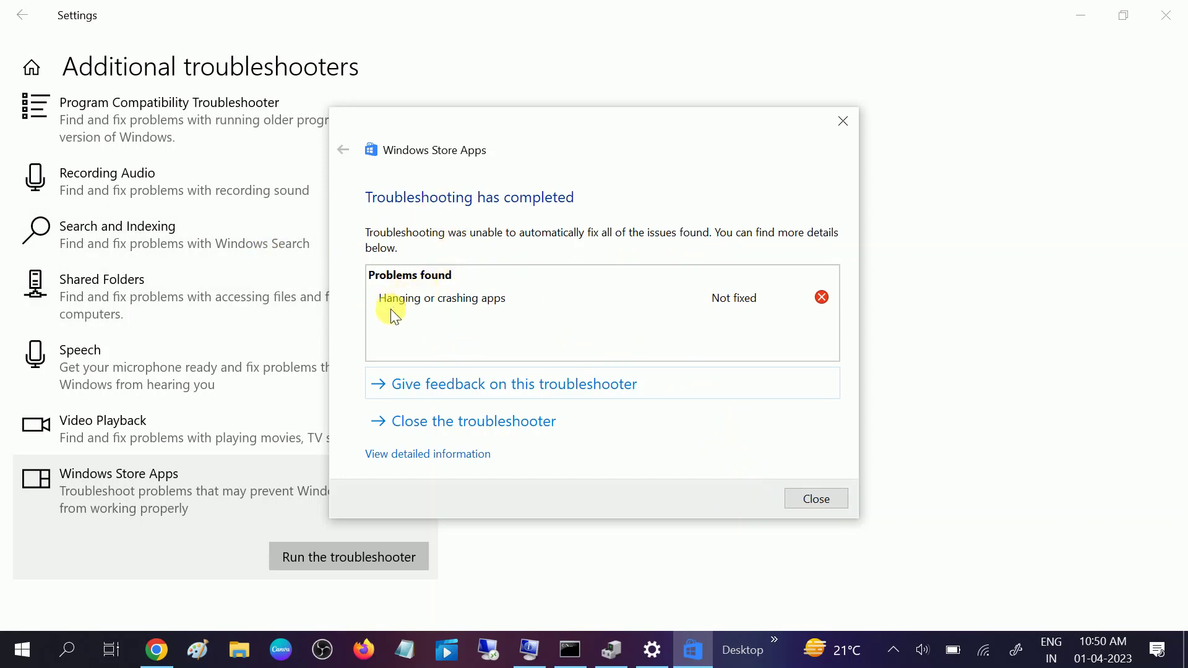
click(817, 498)
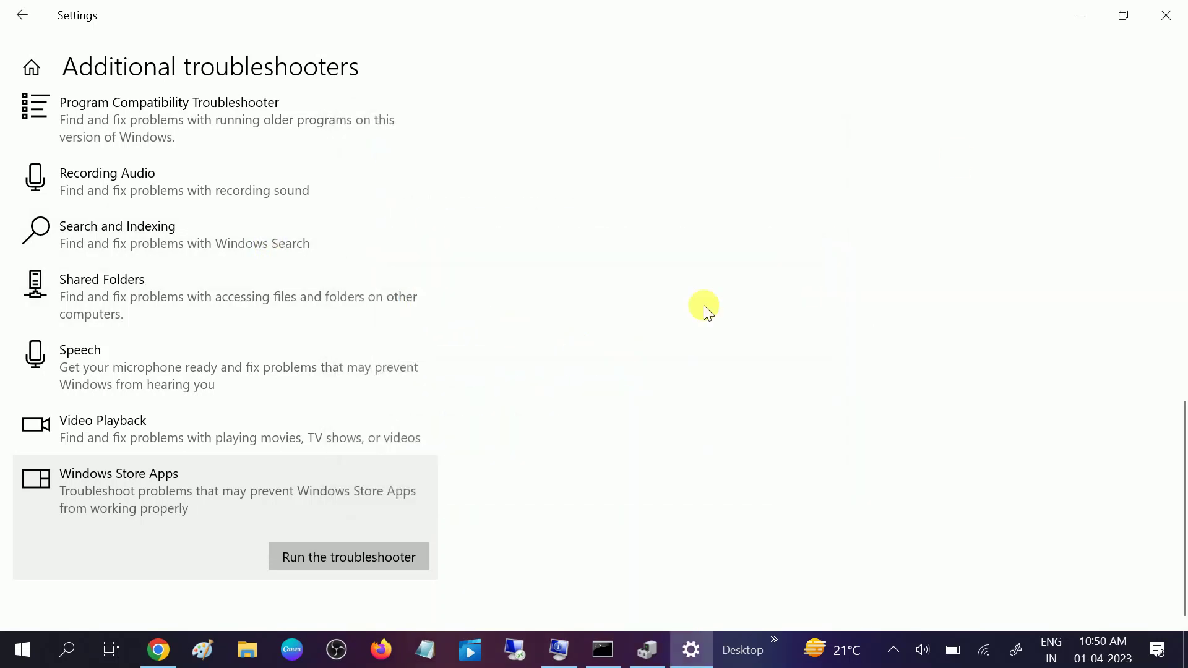
- Close the Settings window and bring up Windows search
click(1176, 8)
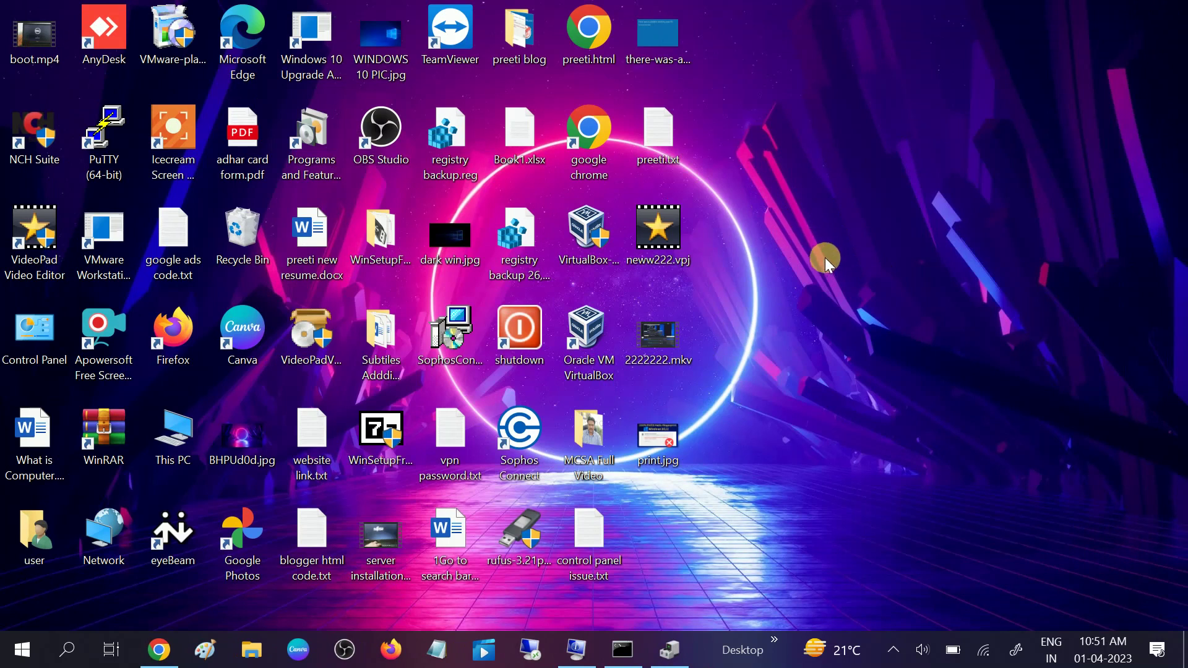
click(65, 652)
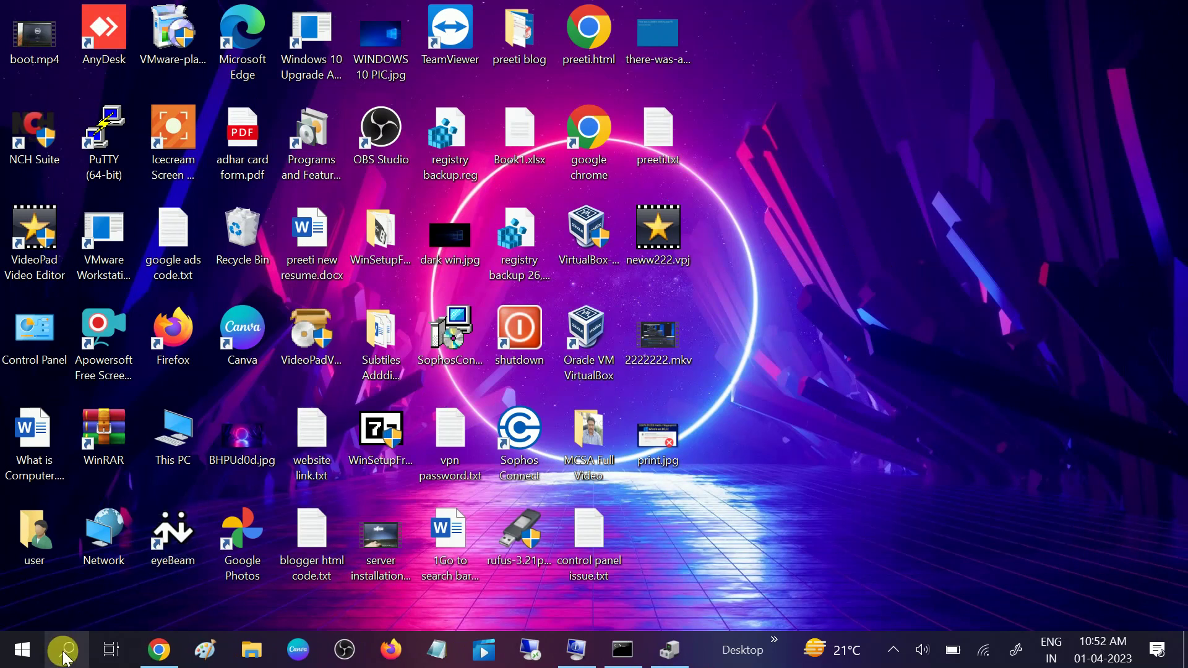
- Open Device Manager from a 'dev' search, maximized with Cameras expanded
text(dev)
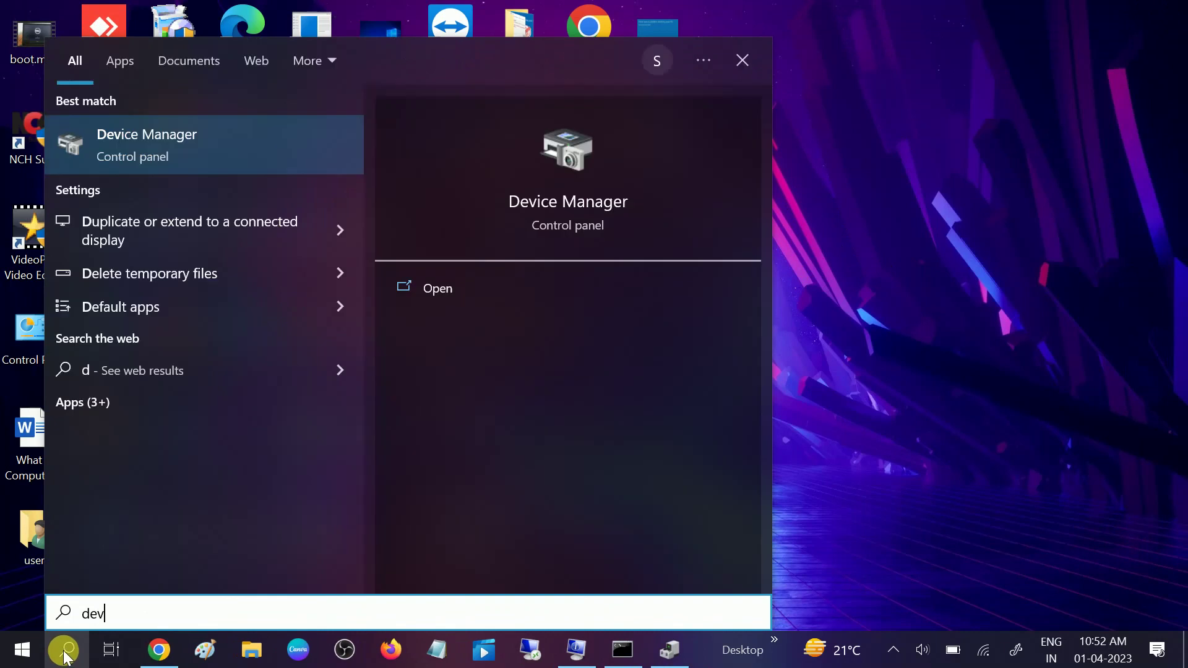
click(199, 164)
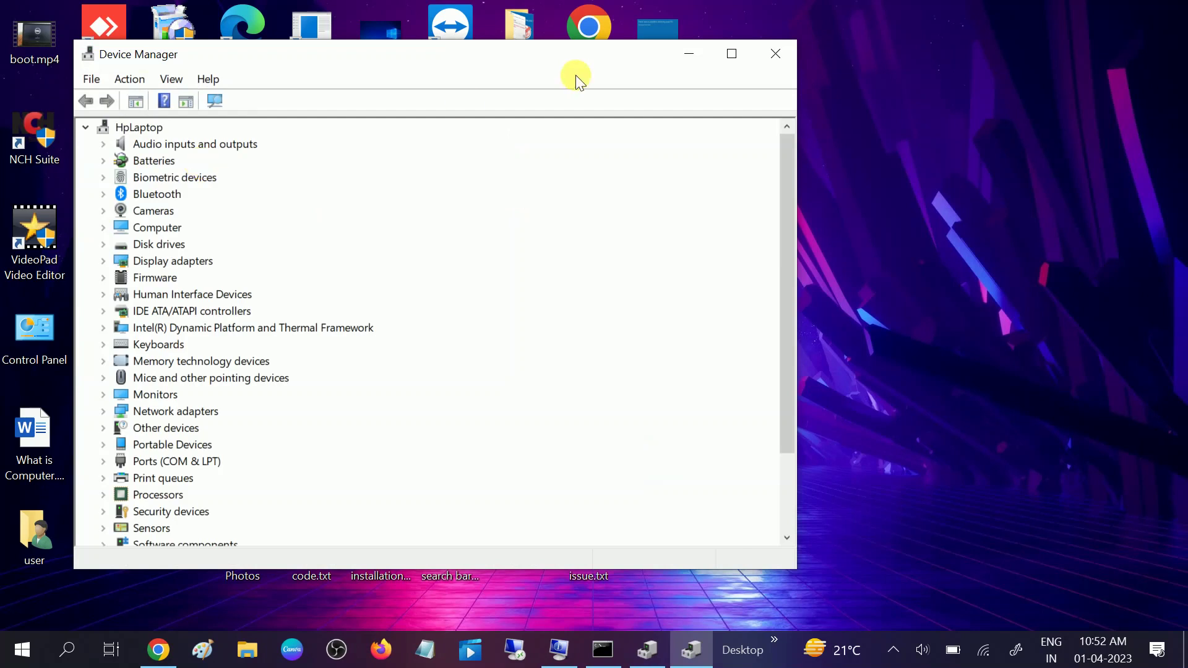
double_click(576, 55)
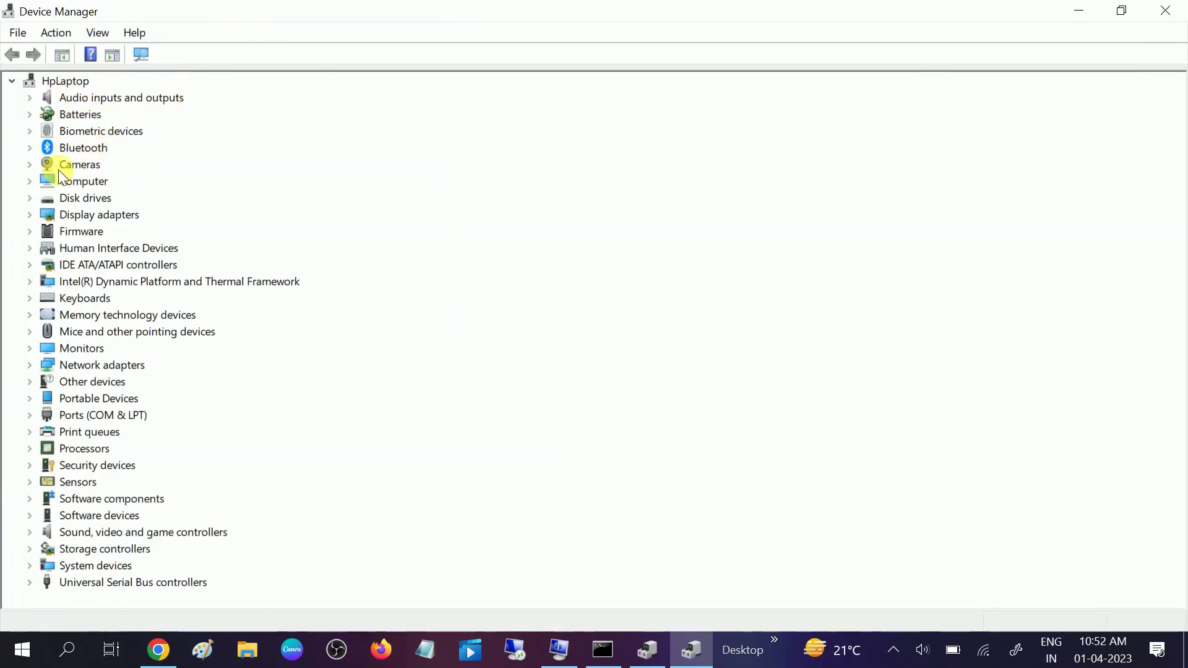
click(30, 164)
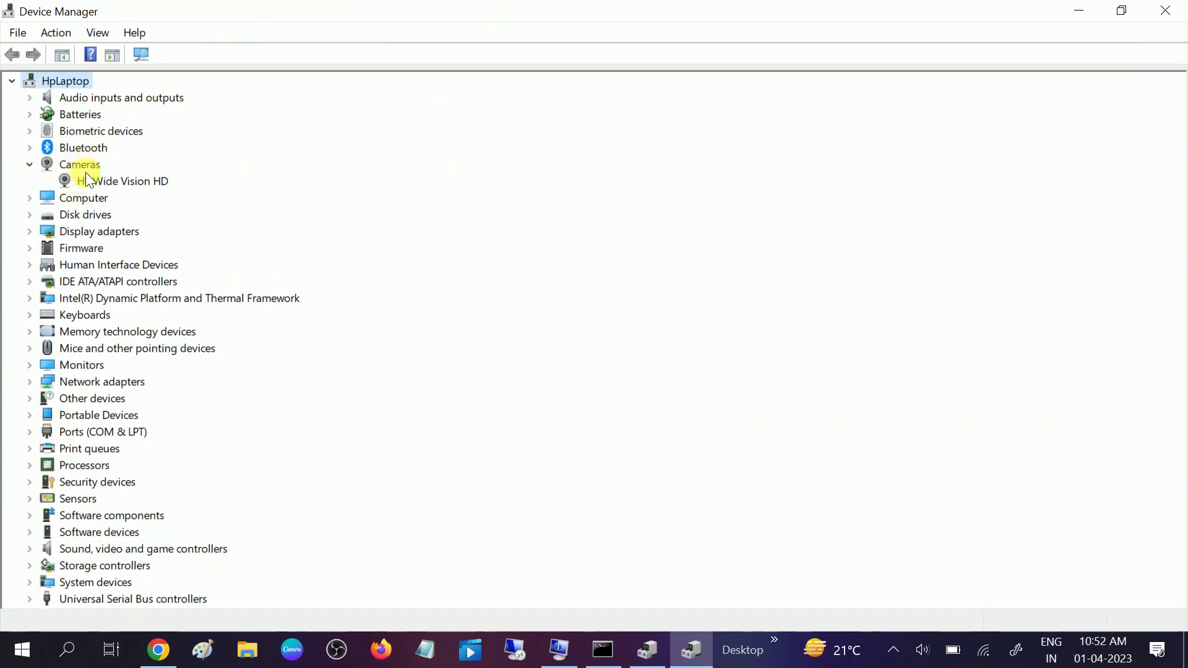
- Show hidden devices, scan for hardware changes, and select HP Wide Vision HD
click(97, 32)
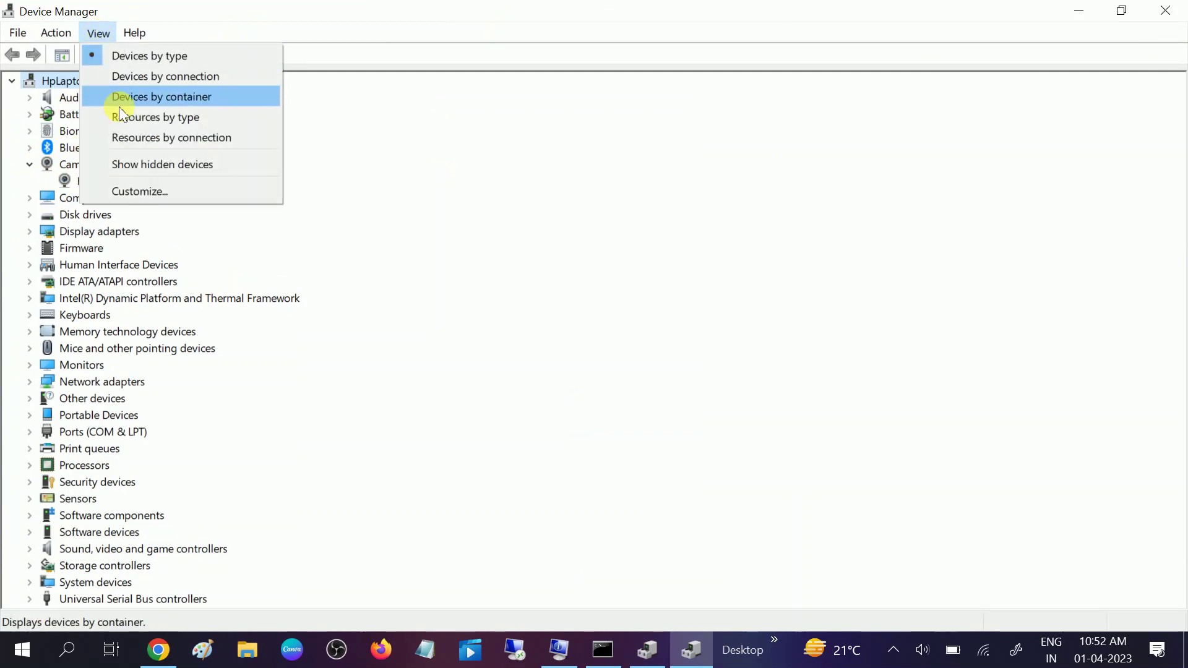
click(138, 165)
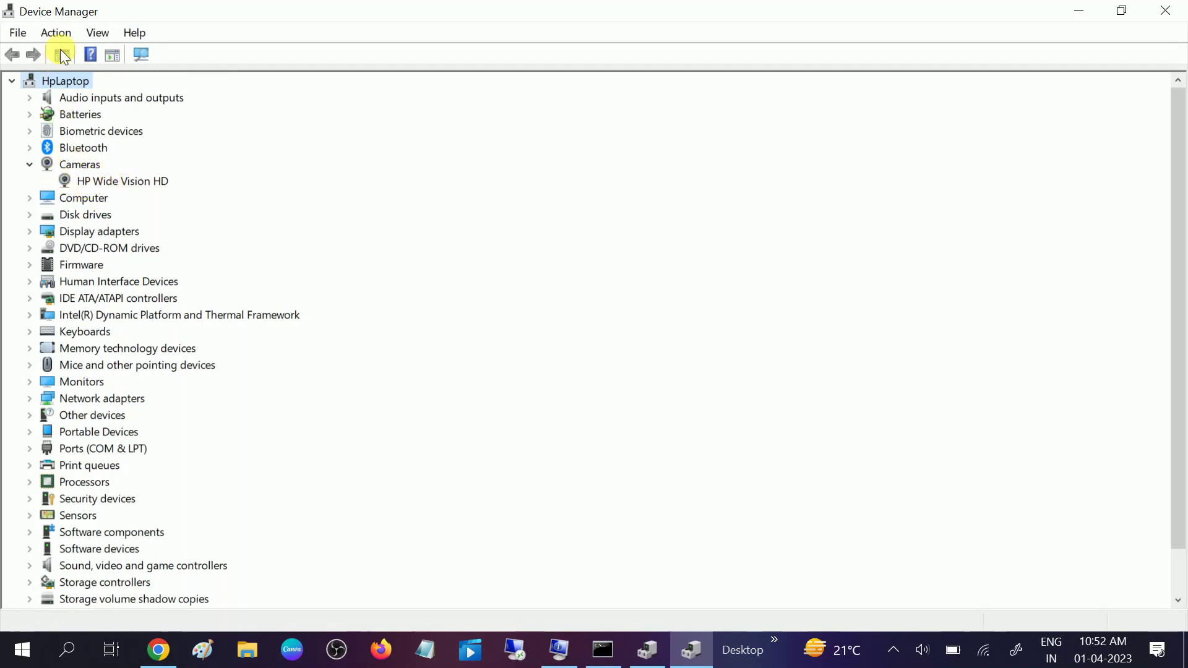
click(60, 33)
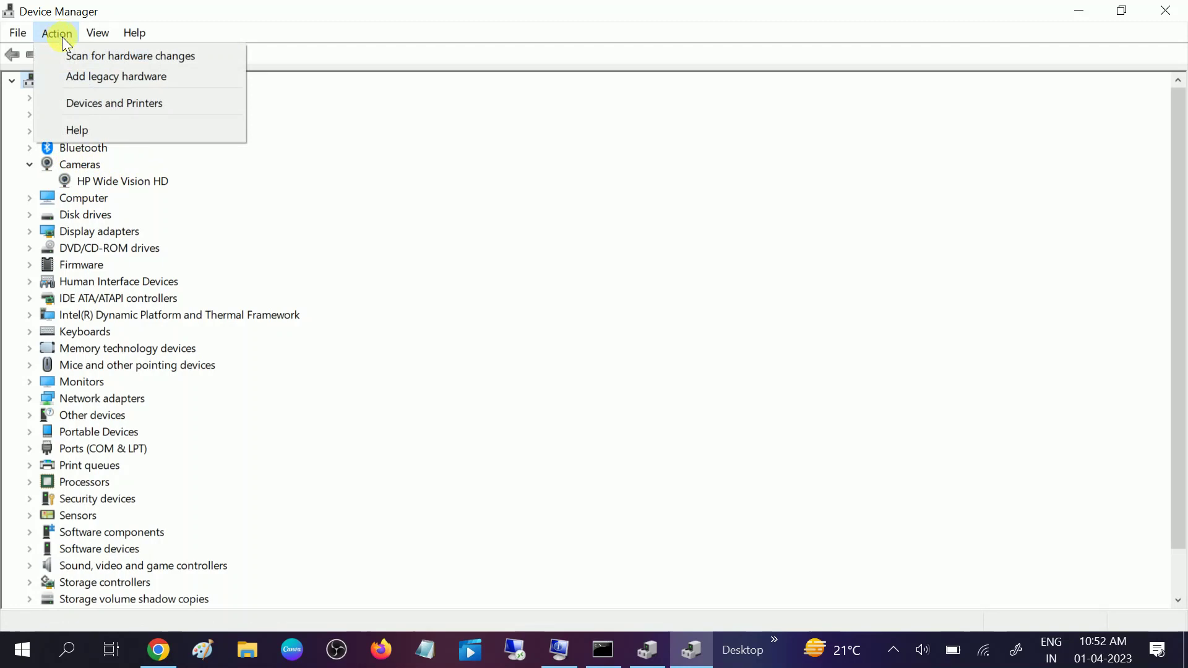
click(111, 56)
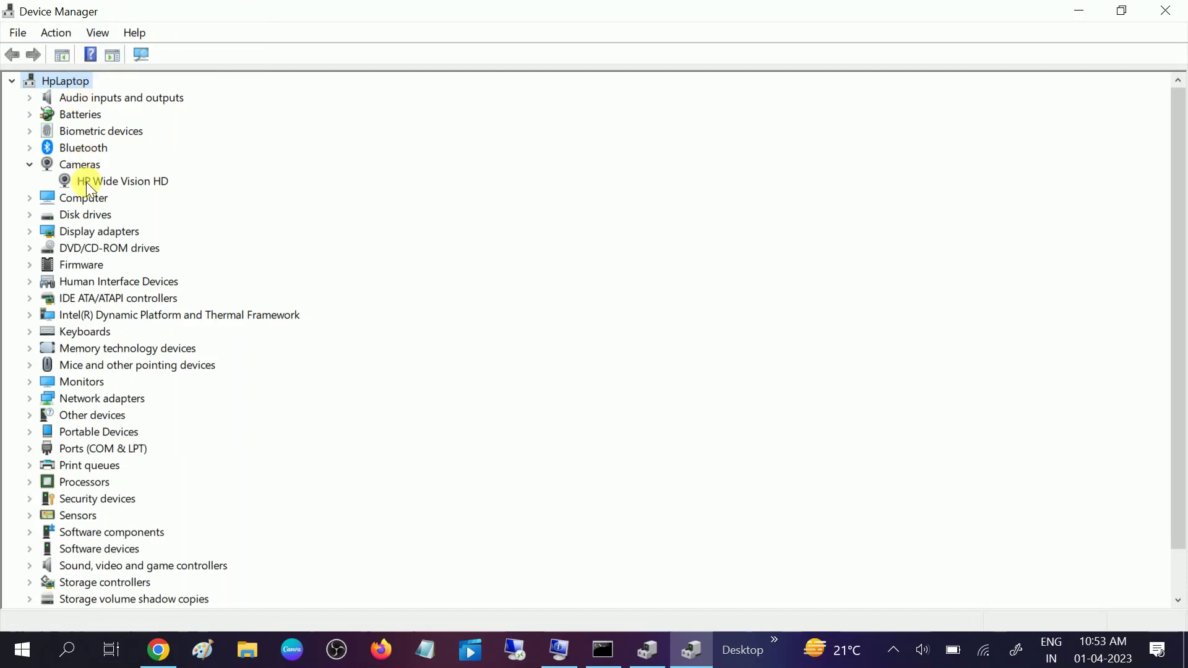
click(87, 182)
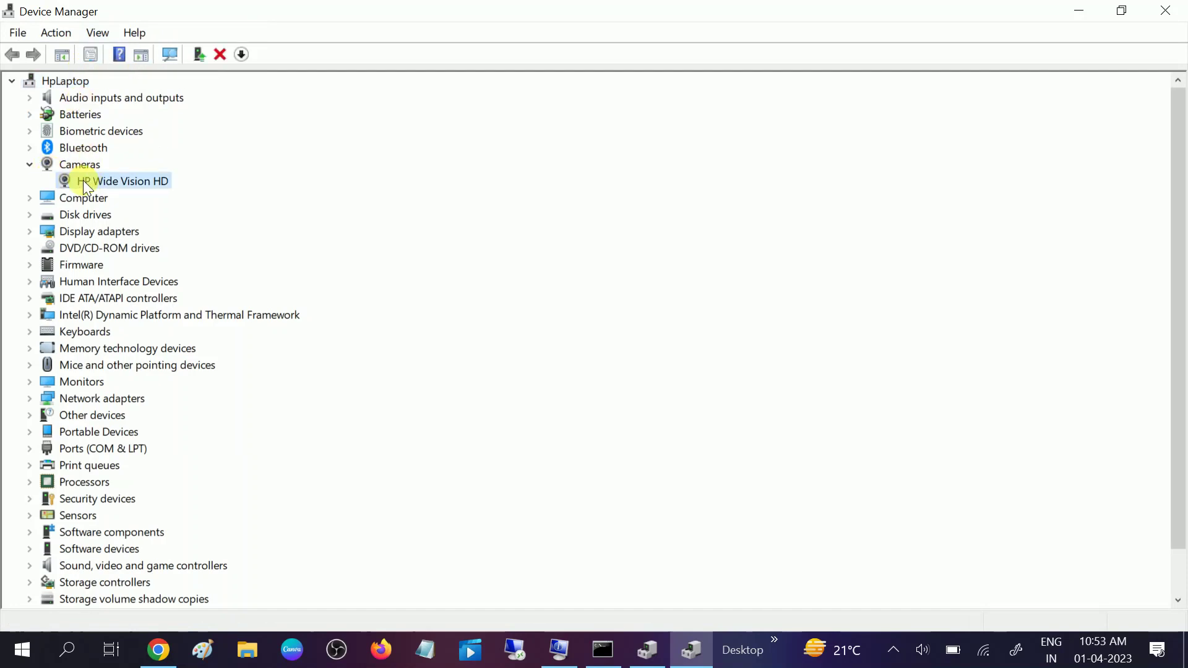
- Search automatically for a newer HP Wide Vision HD driver; the best one is already installed
right_click(83, 180)
click(148, 193)
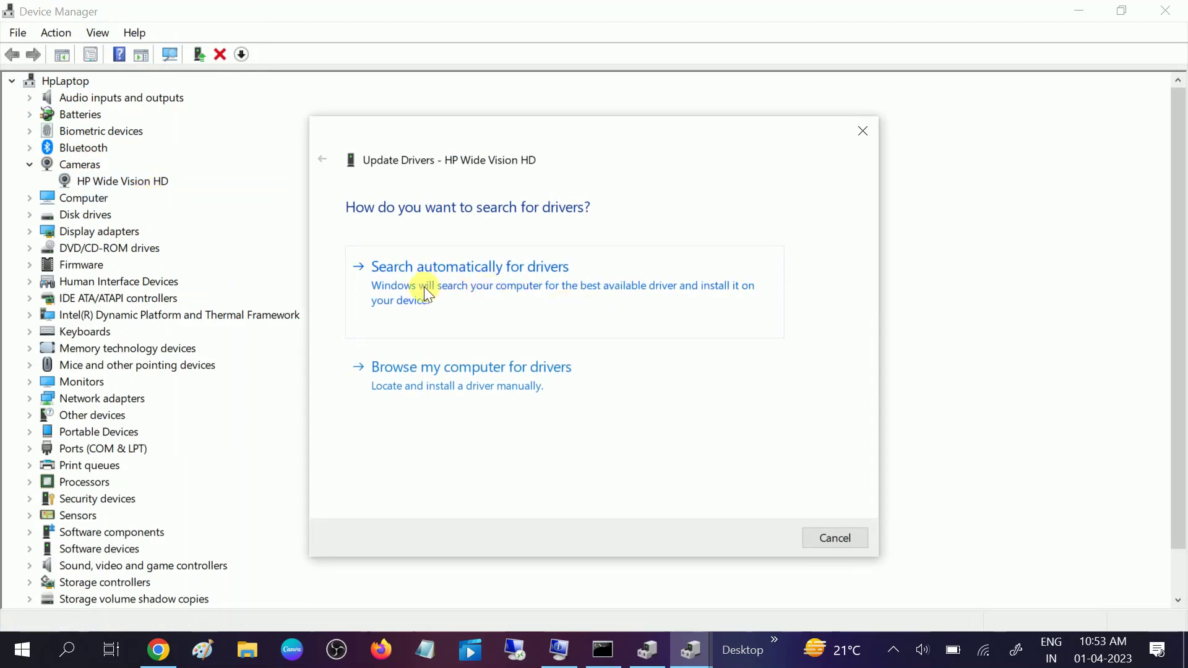
click(485, 291)
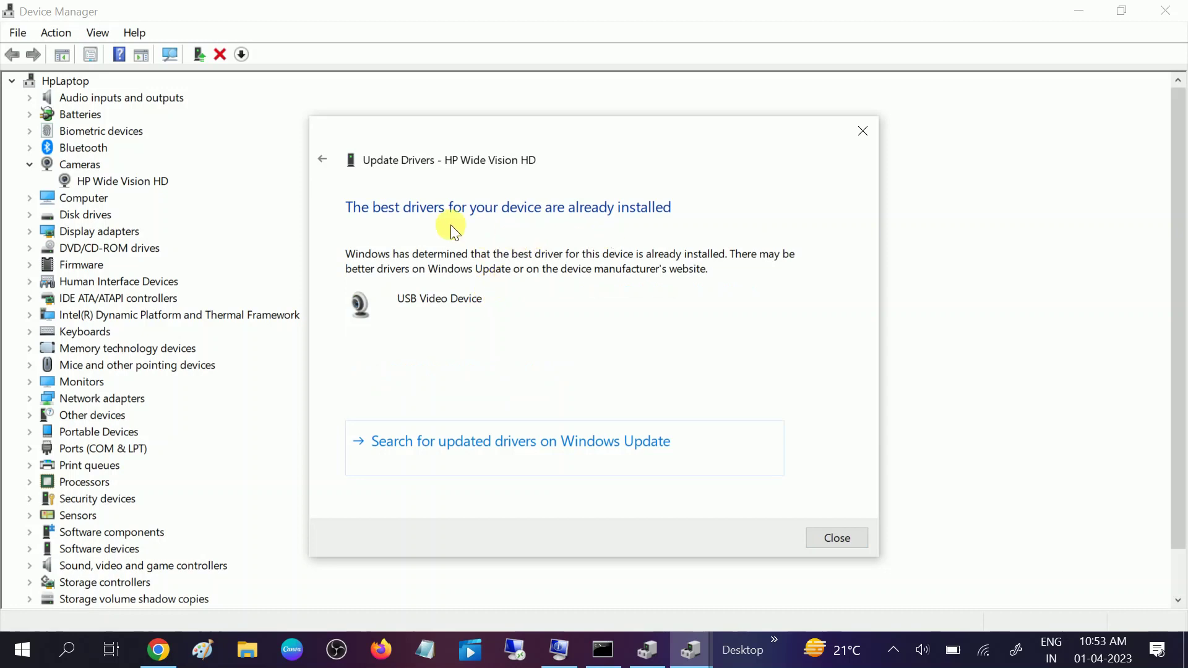
click(836, 538)
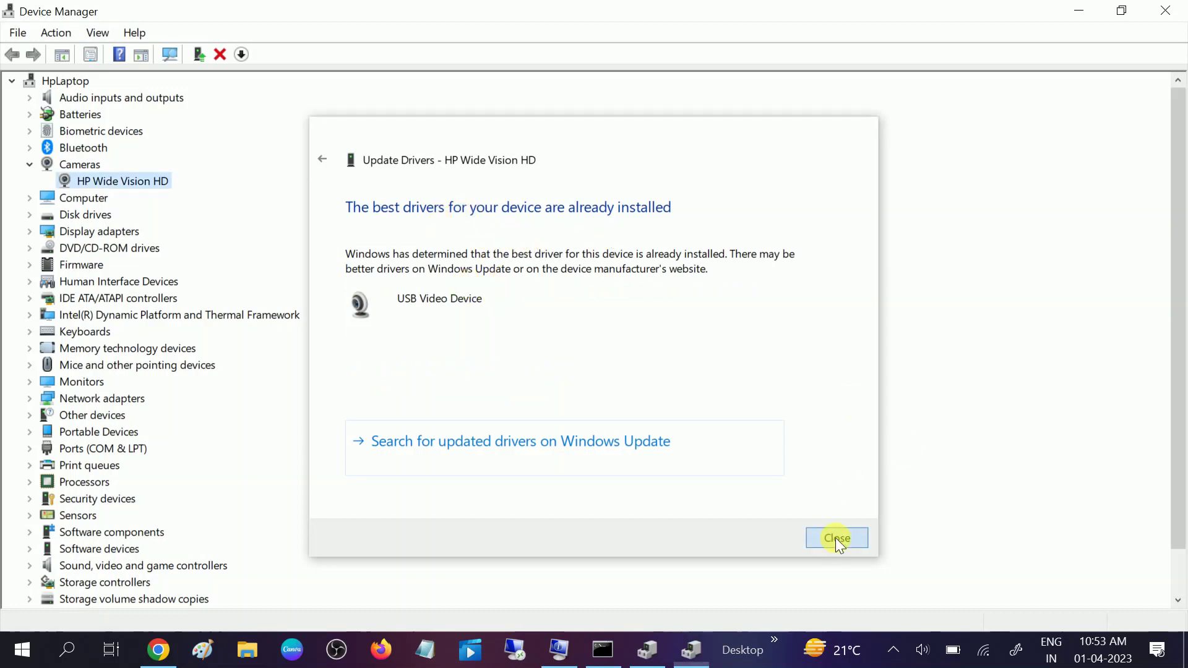
right_click(105, 186)
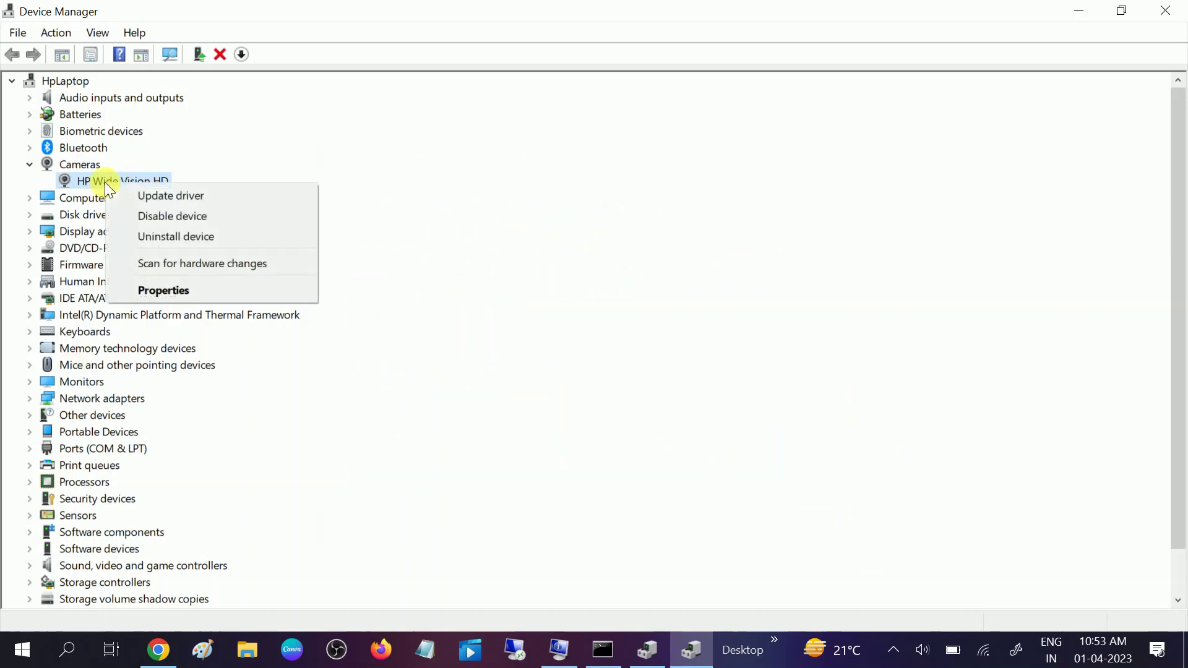
- Disable the HP Wide Vision HD camera, confirm with Yes, then enable it again
click(161, 217)
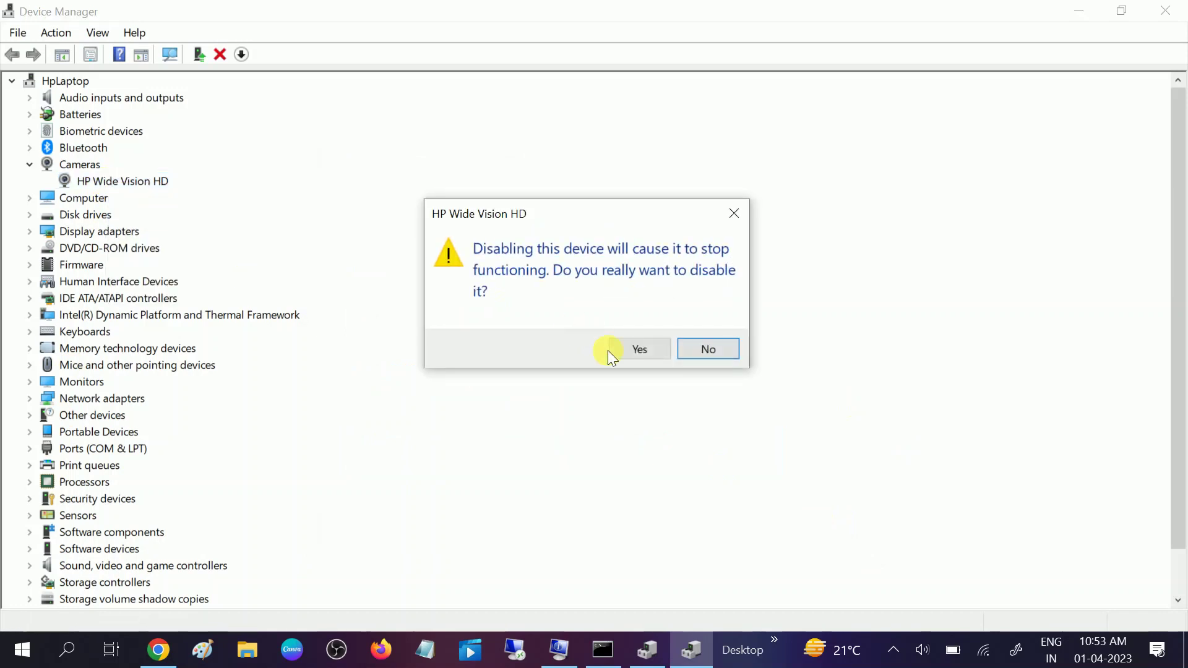
click(632, 348)
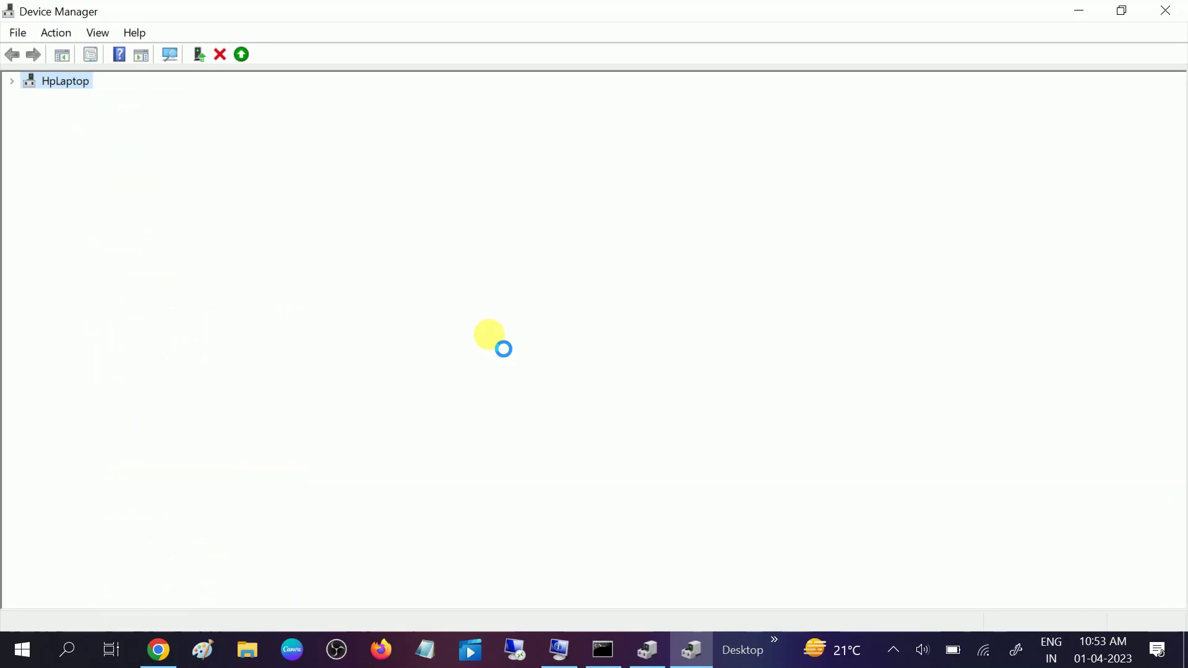
right_click(118, 176)
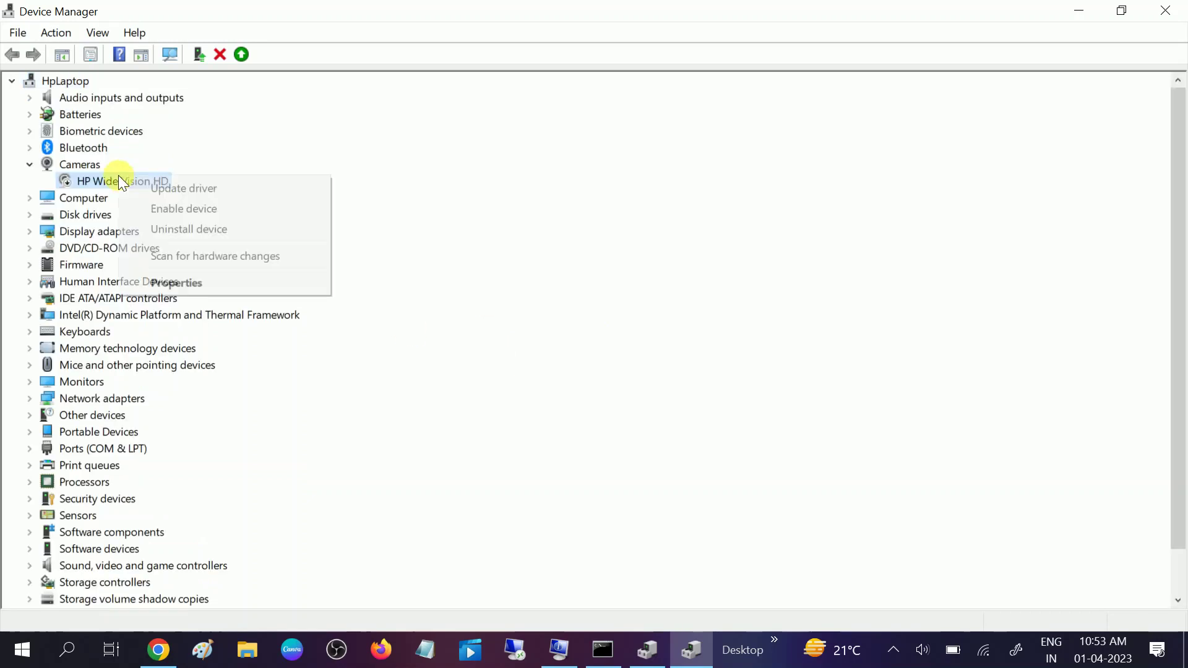
click(186, 208)
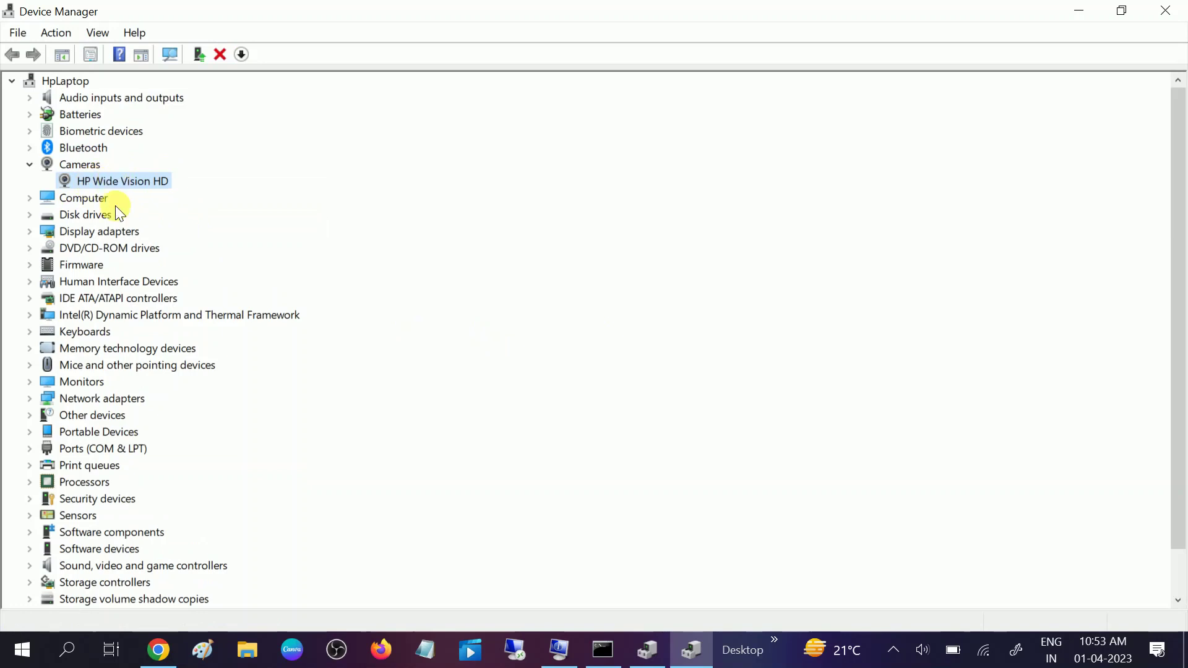
click(56, 659)
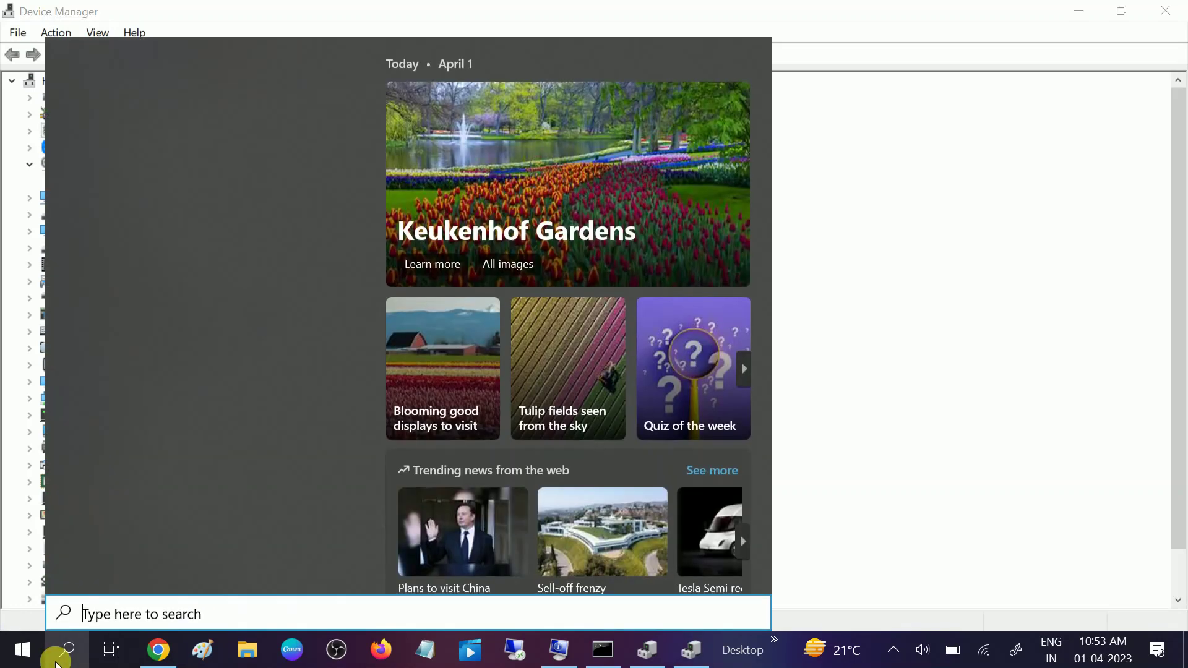
- Search for 'camera', open the Camera app to confirm a live webcam picture, then close it
text(cam)
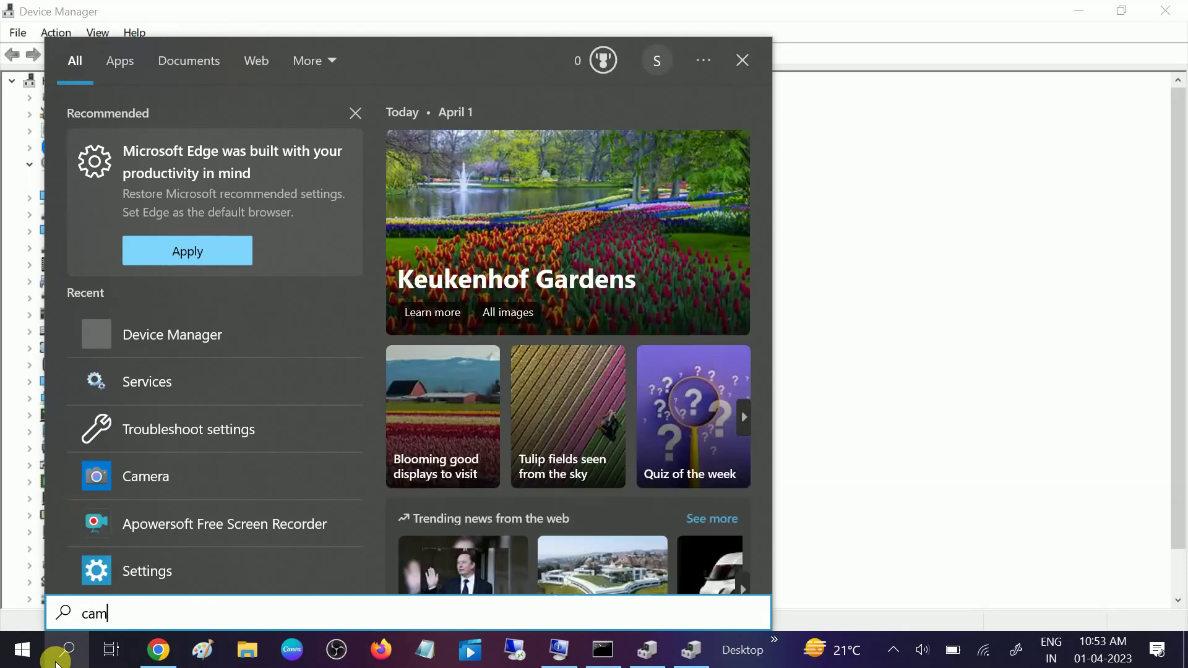
text(era)
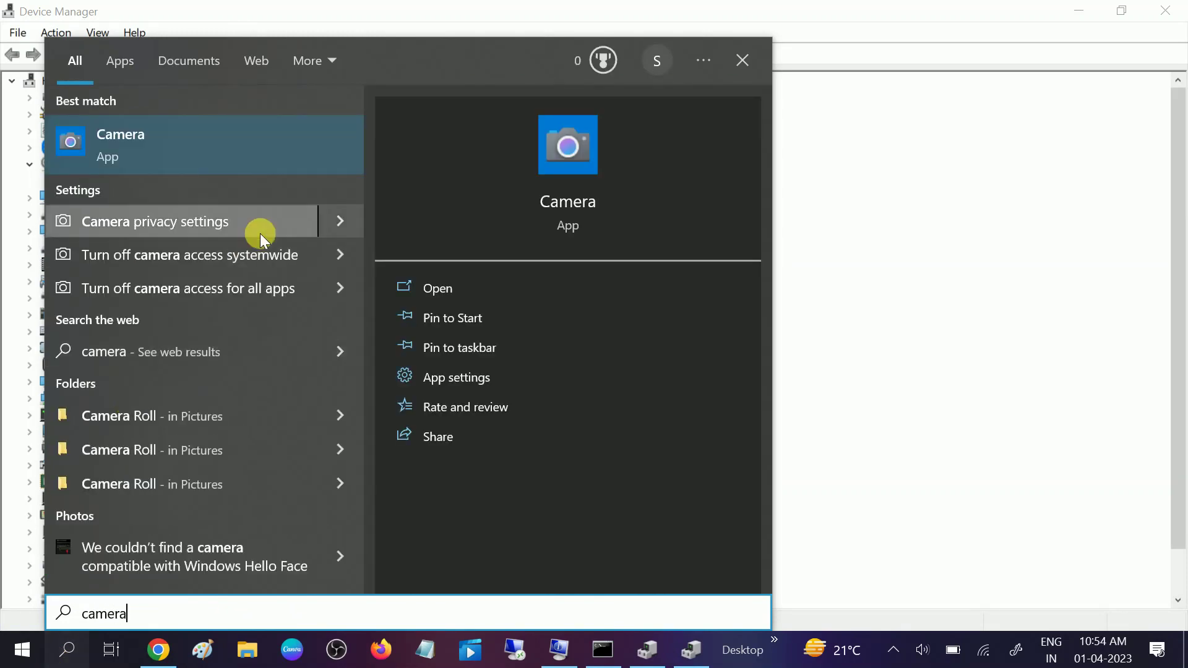
click(195, 154)
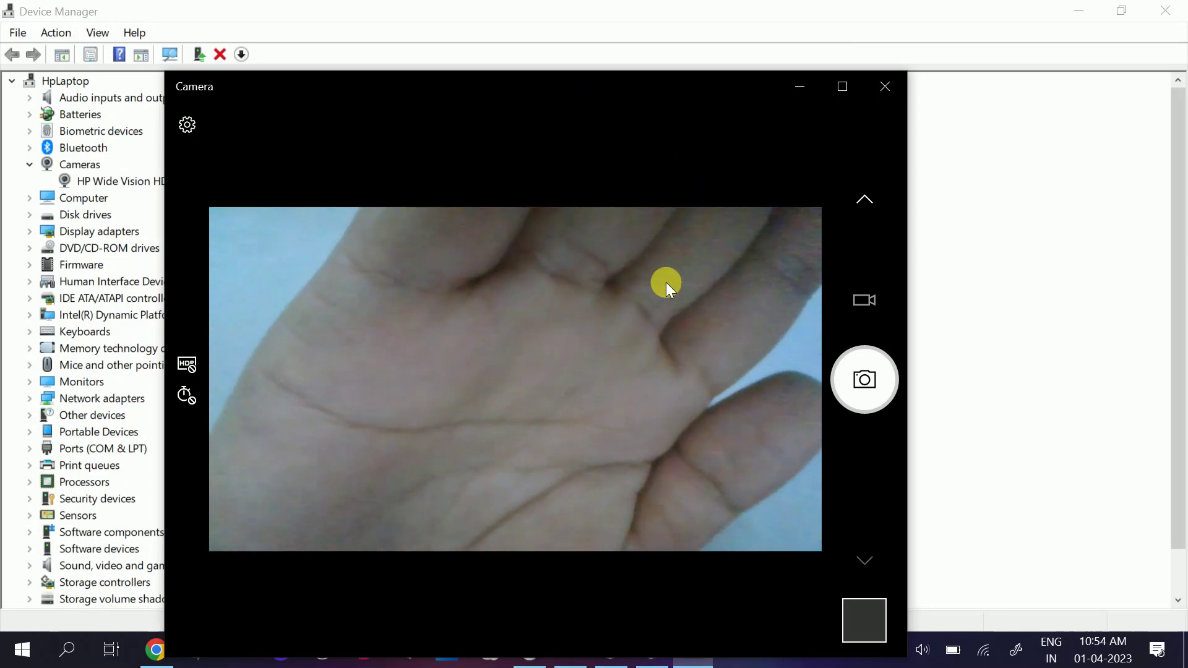
click(874, 97)
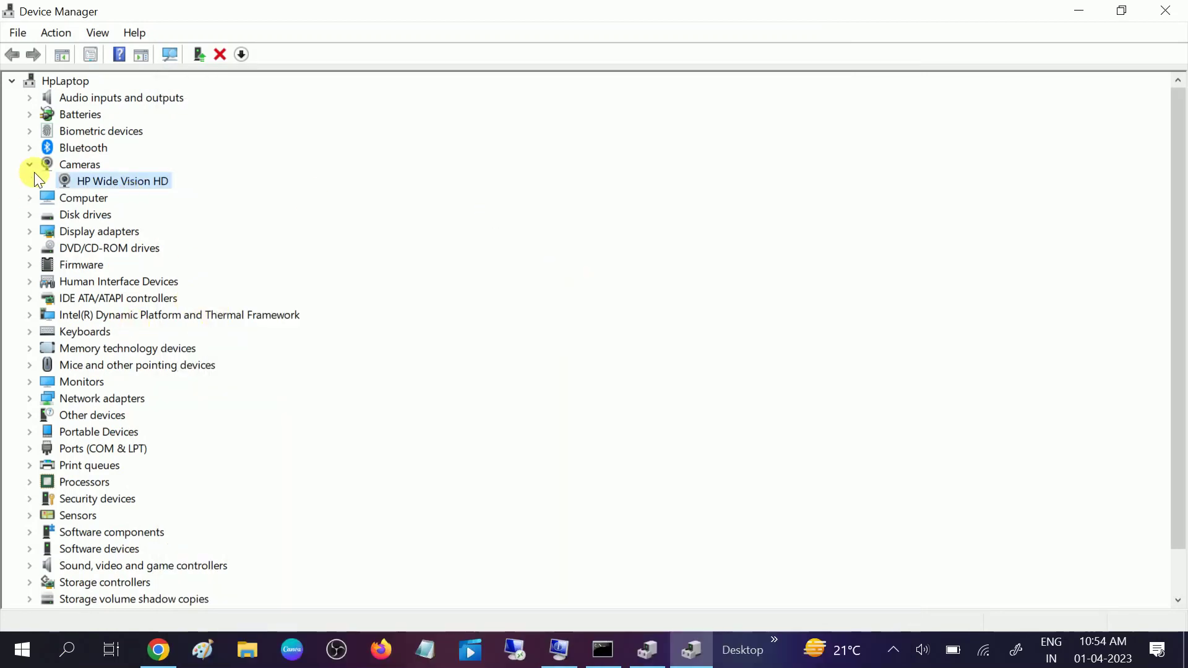
right_click(89, 181)
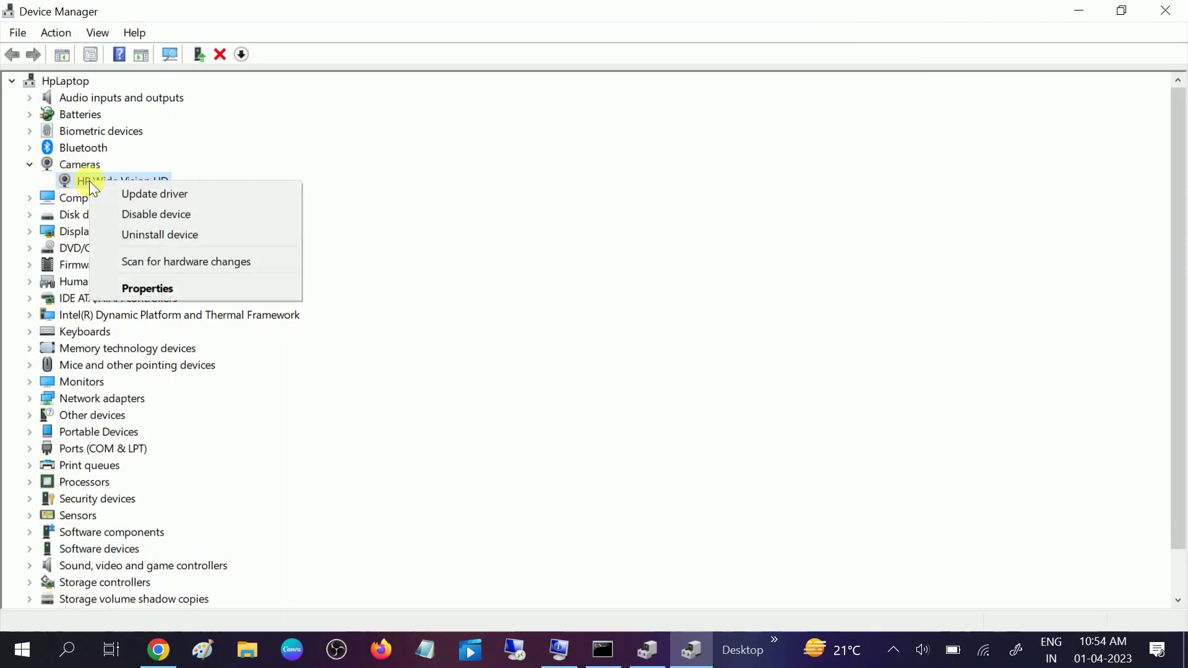
click(127, 192)
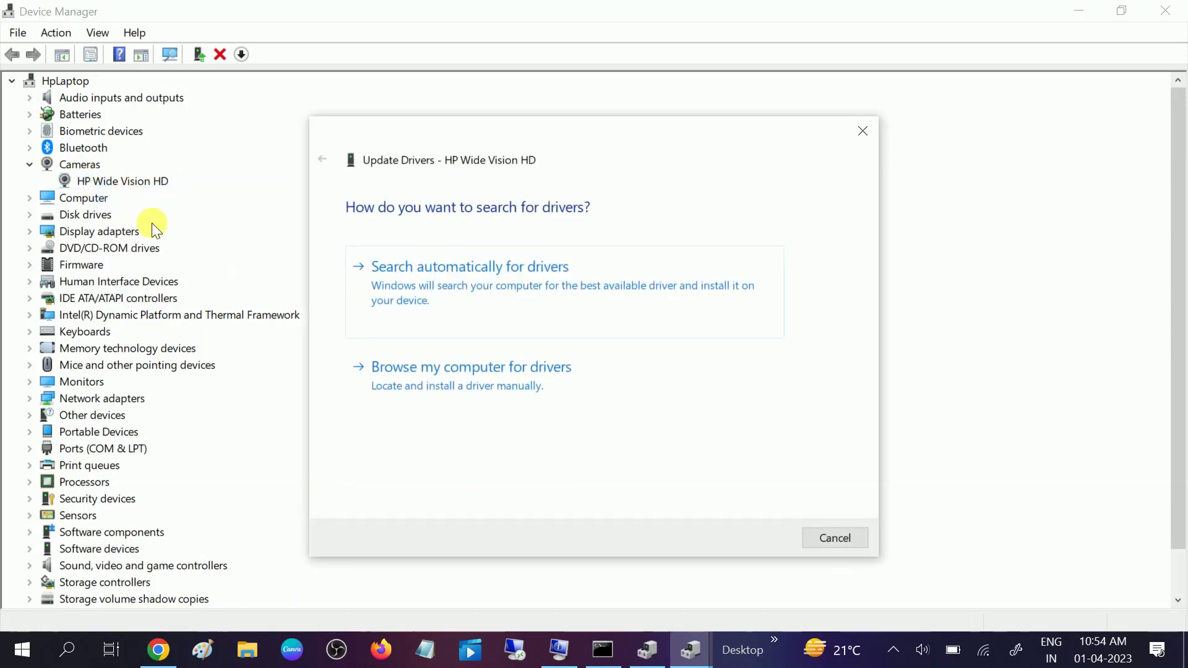
click(443, 394)
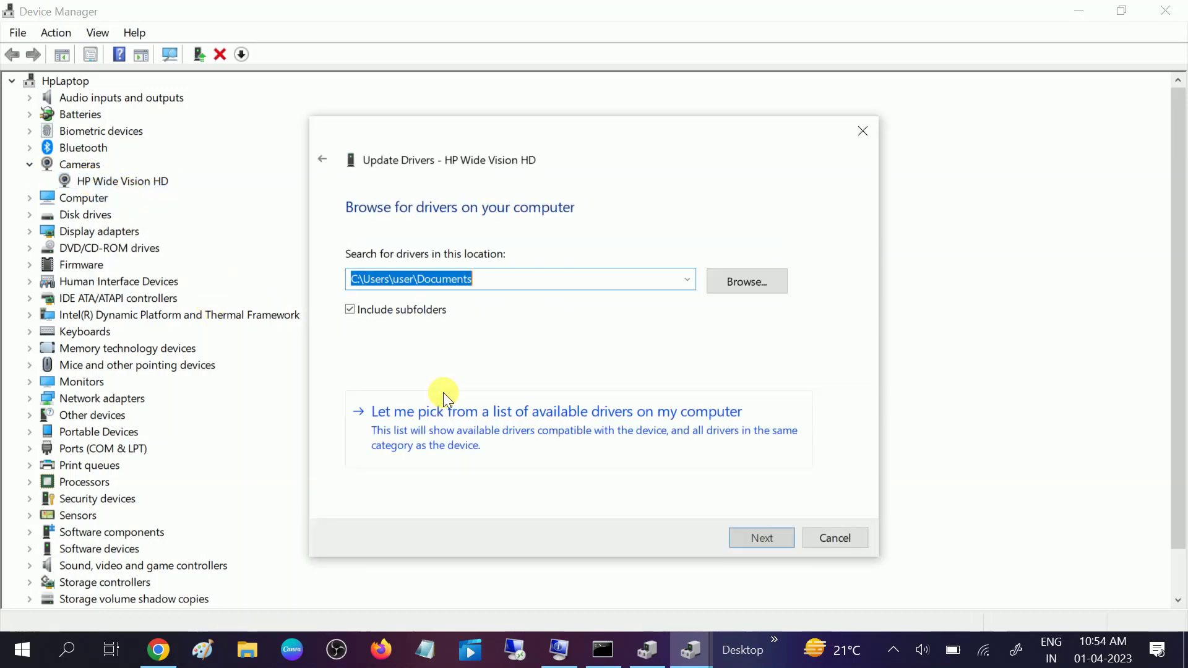
click(500, 439)
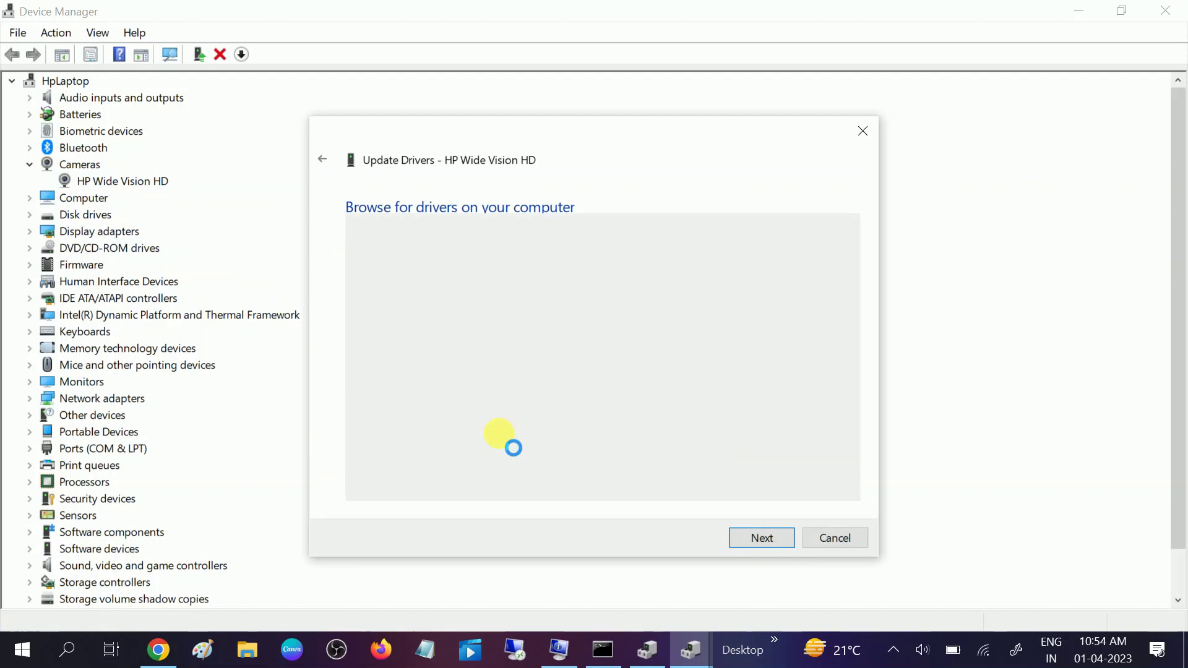
click(435, 370)
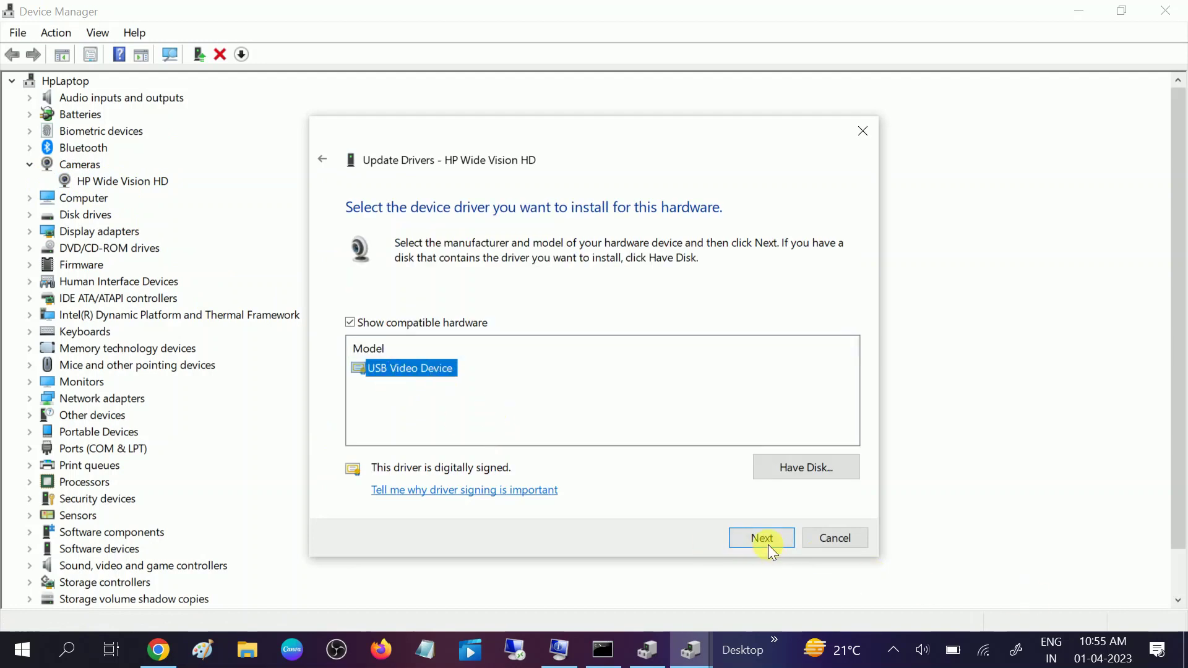
click(851, 139)
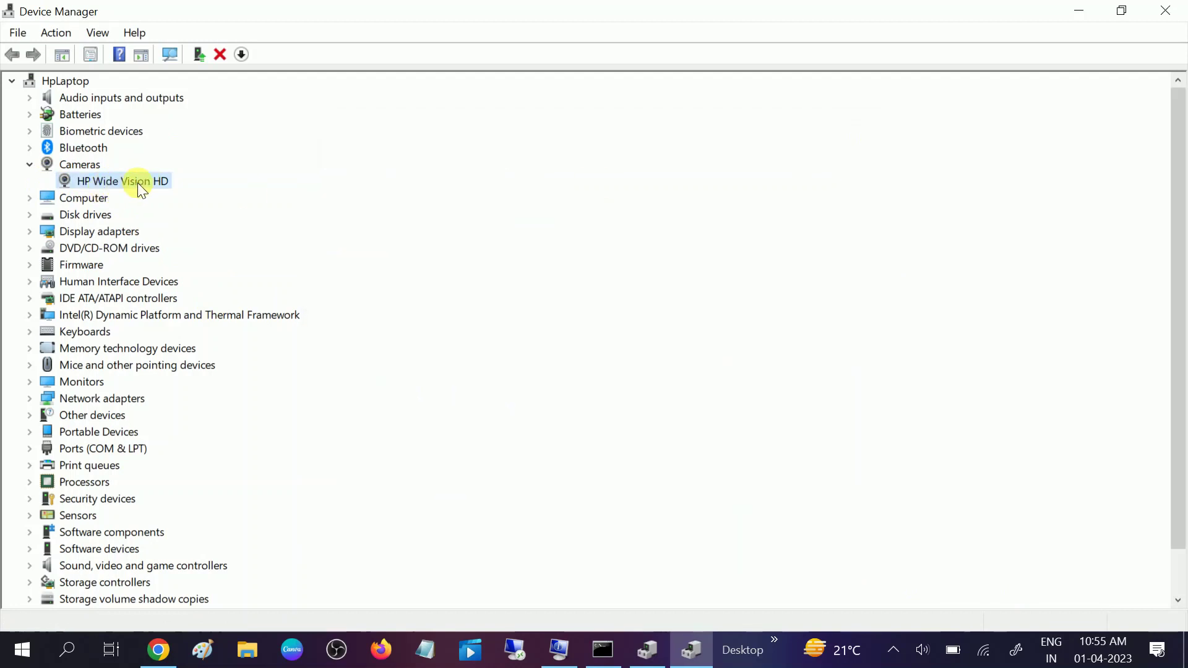
- Leave HP Wide Vision HD installed, close Device Manager, and return to the HP drivers page in Chrome
right_click(102, 179)
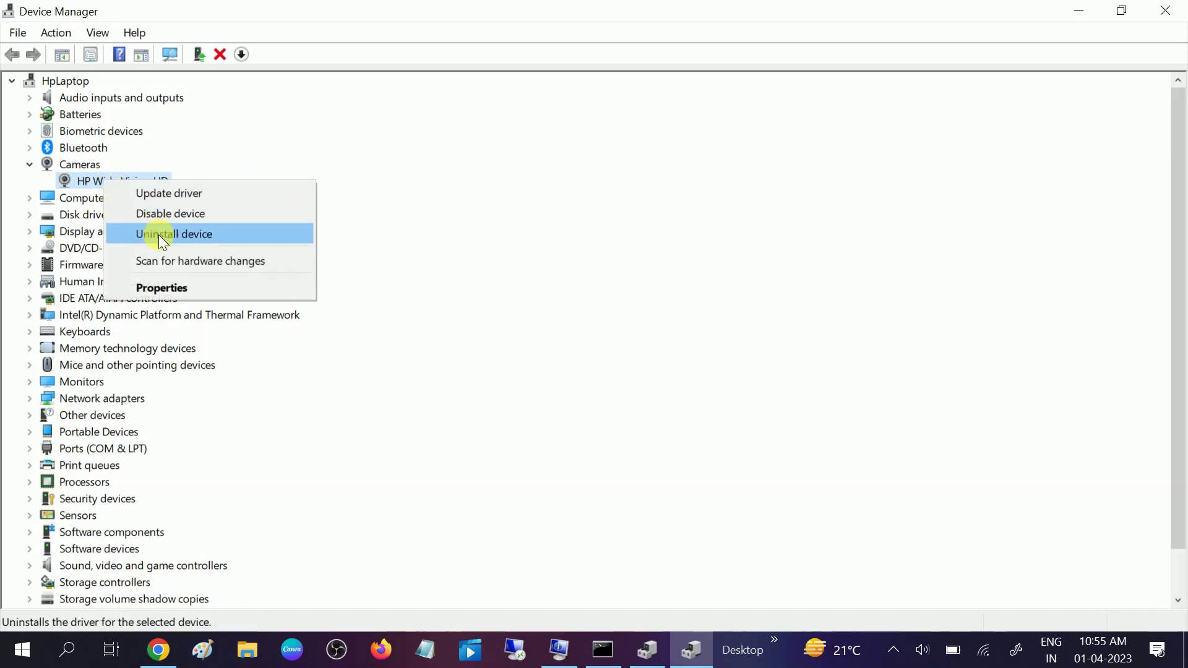
click(378, 212)
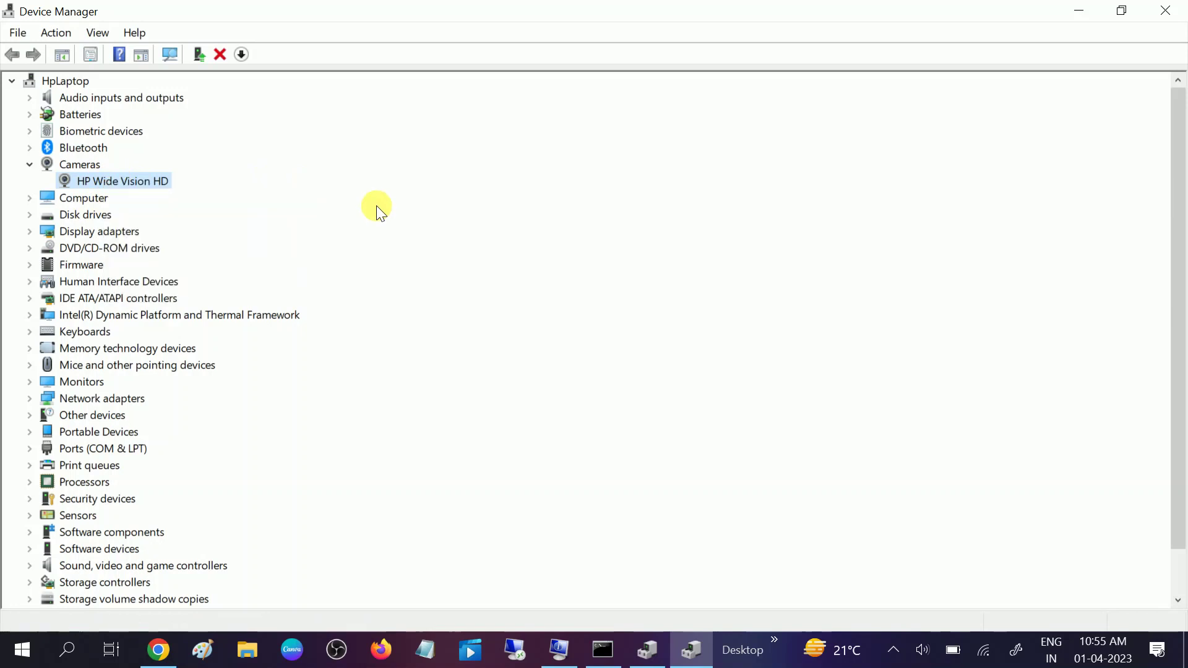
click(1166, 13)
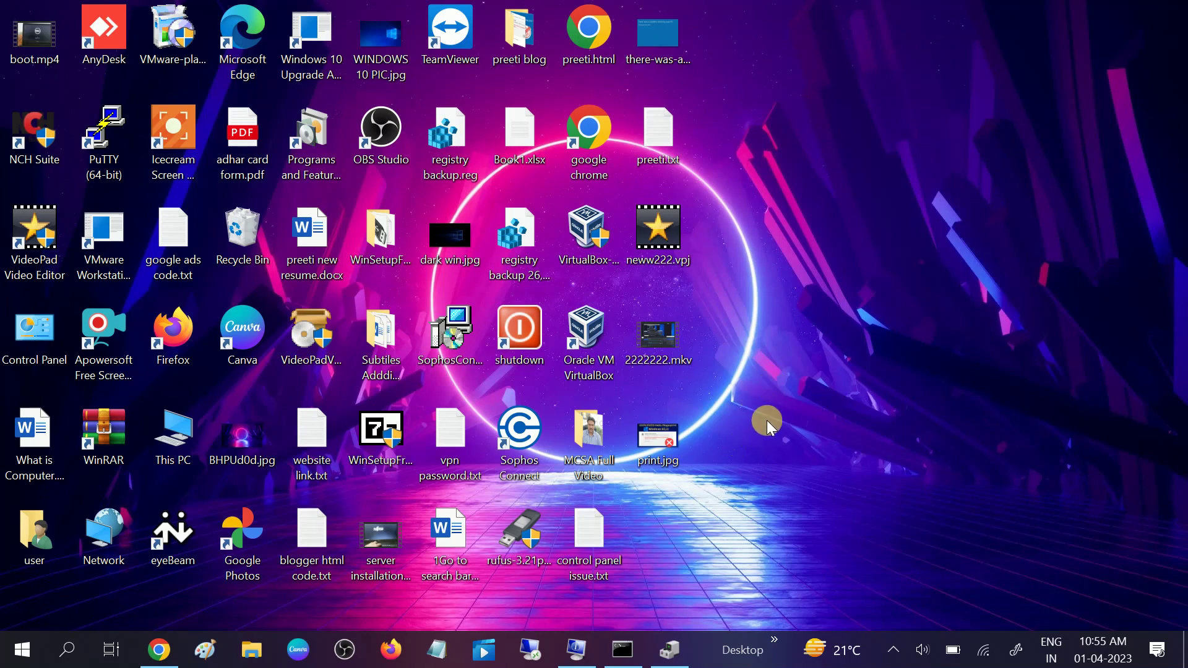
click(158, 649)
- In a new Chrome tab, search for 'hp pavilion x360 convertible webcam driver'
scroll(379, 329, up, 4)
scroll(382, 328, up, 5)
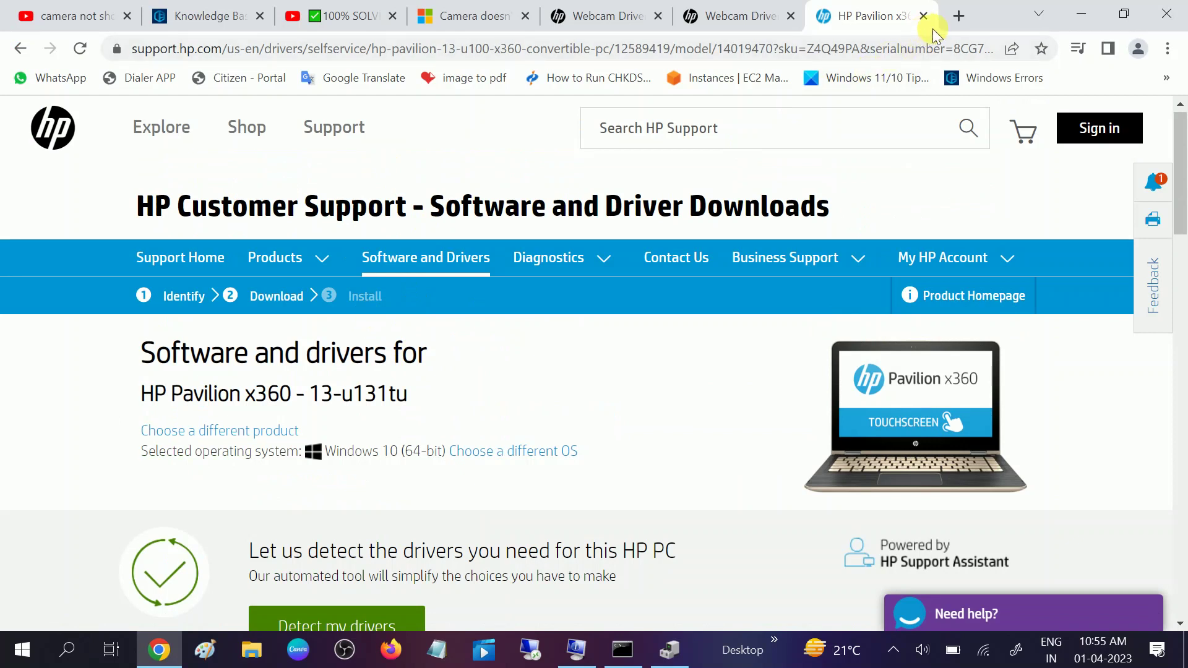
click(957, 15)
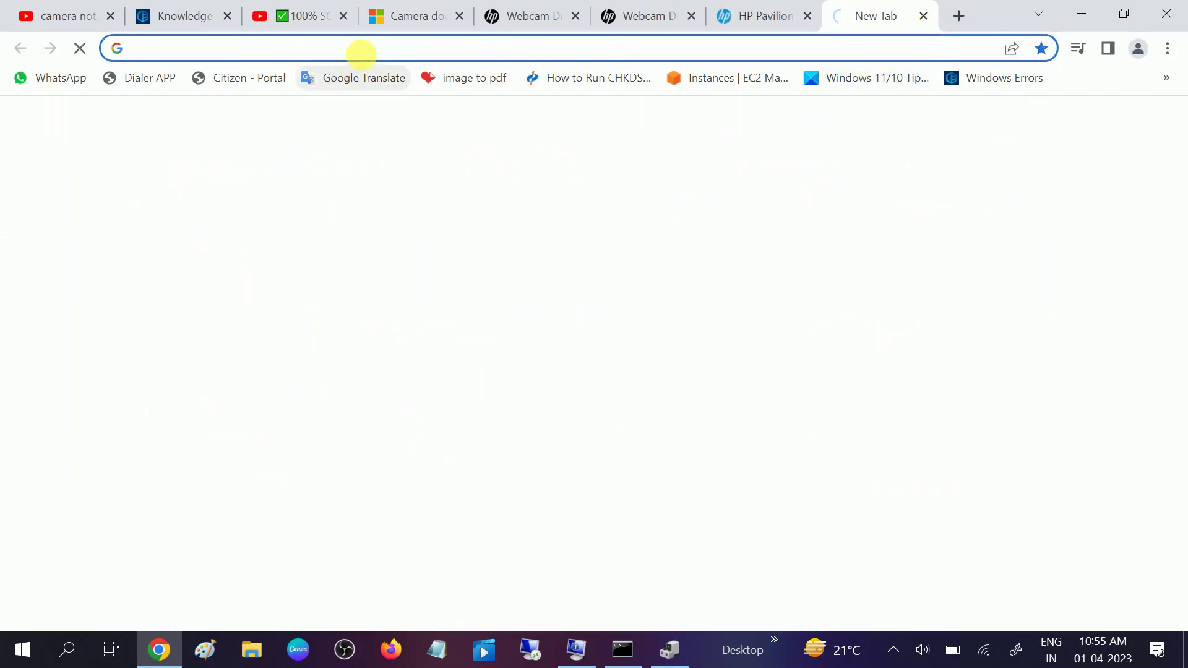
click(356, 49)
text(hp)
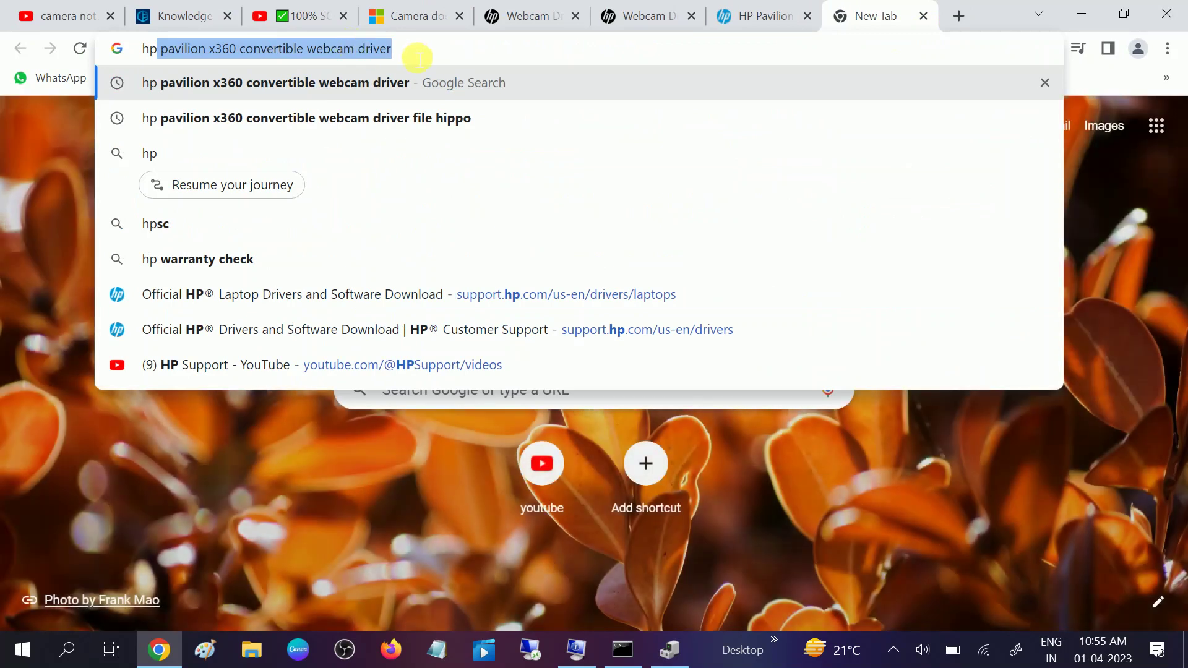
click(419, 58)
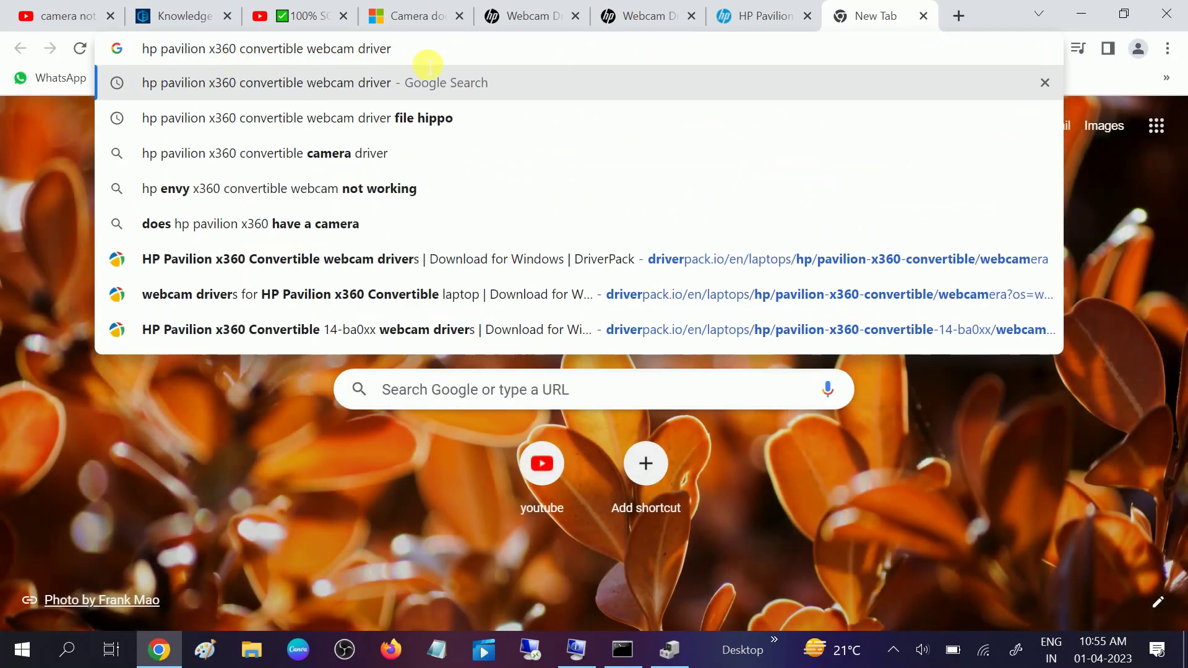
key(Return)
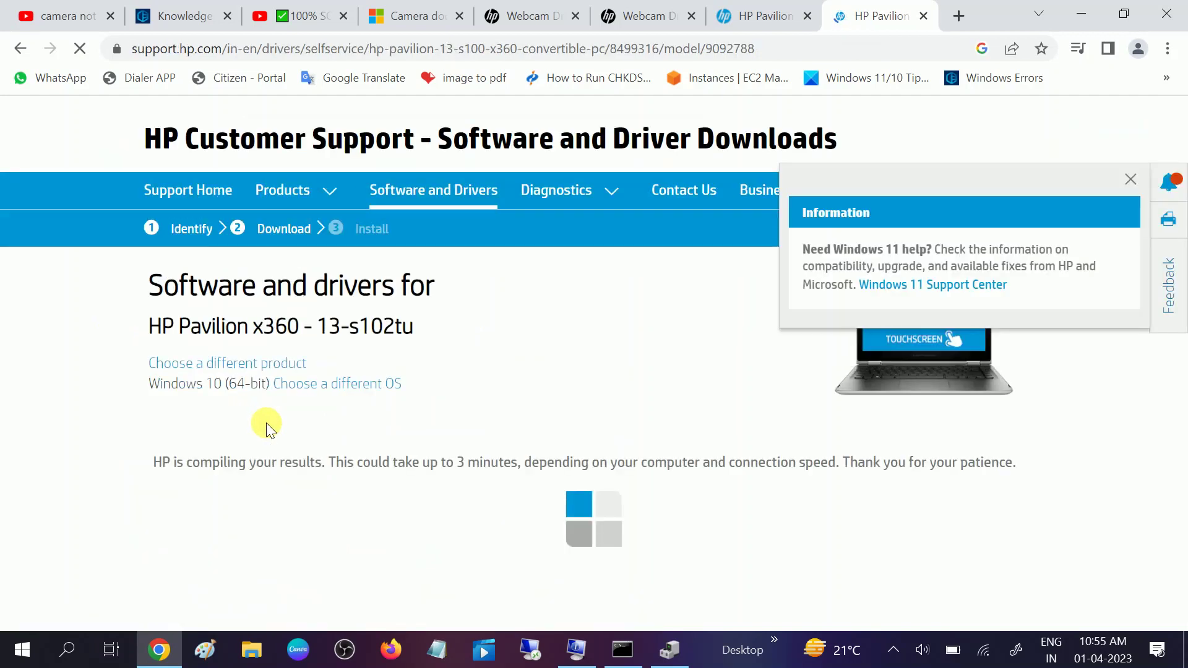
- Select Windows 10 (64-bit) as the operating system version on HP Customer Support
scroll(370, 436, down, 3)
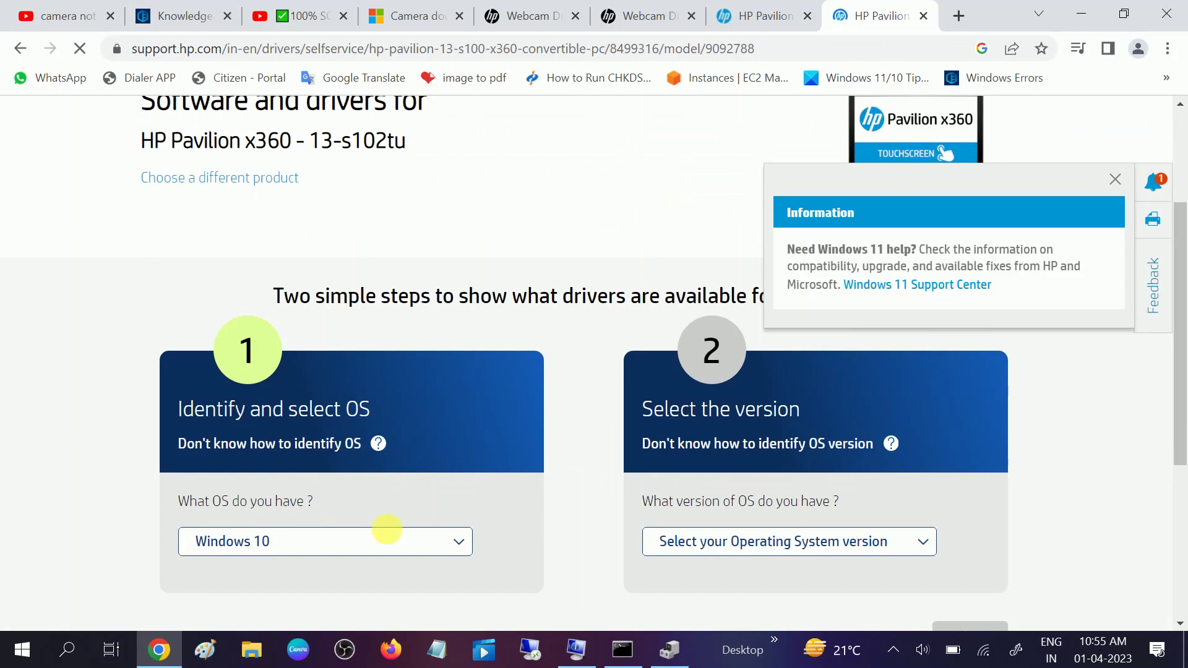
scroll(632, 495, down, 3)
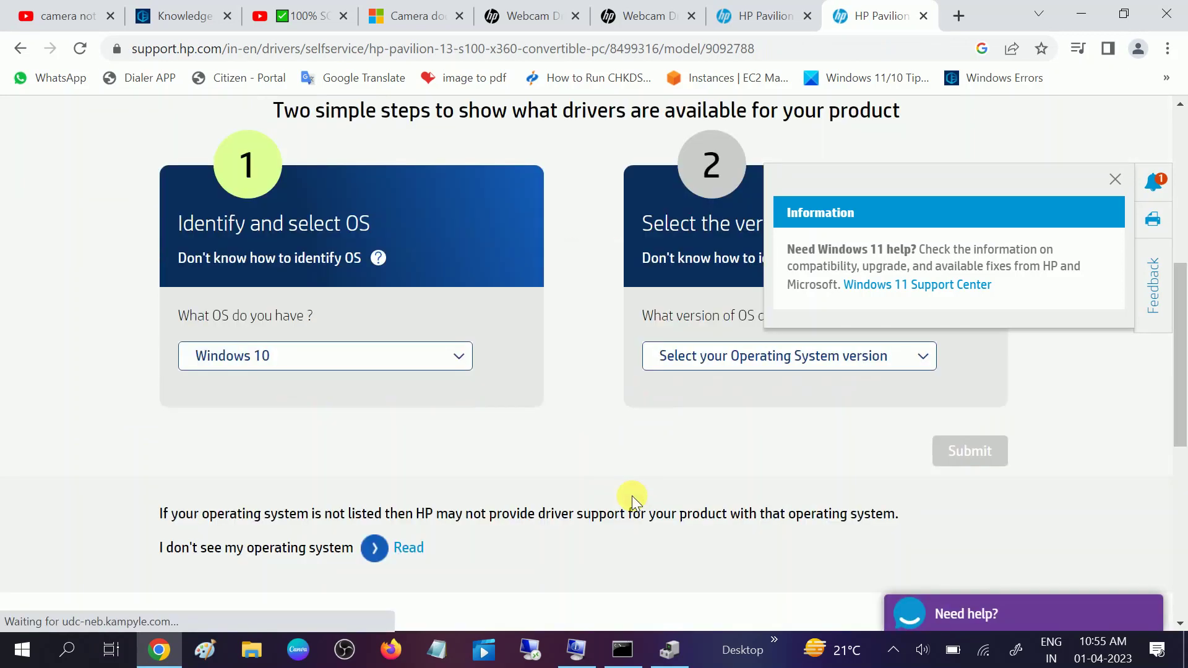
click(693, 357)
click(698, 398)
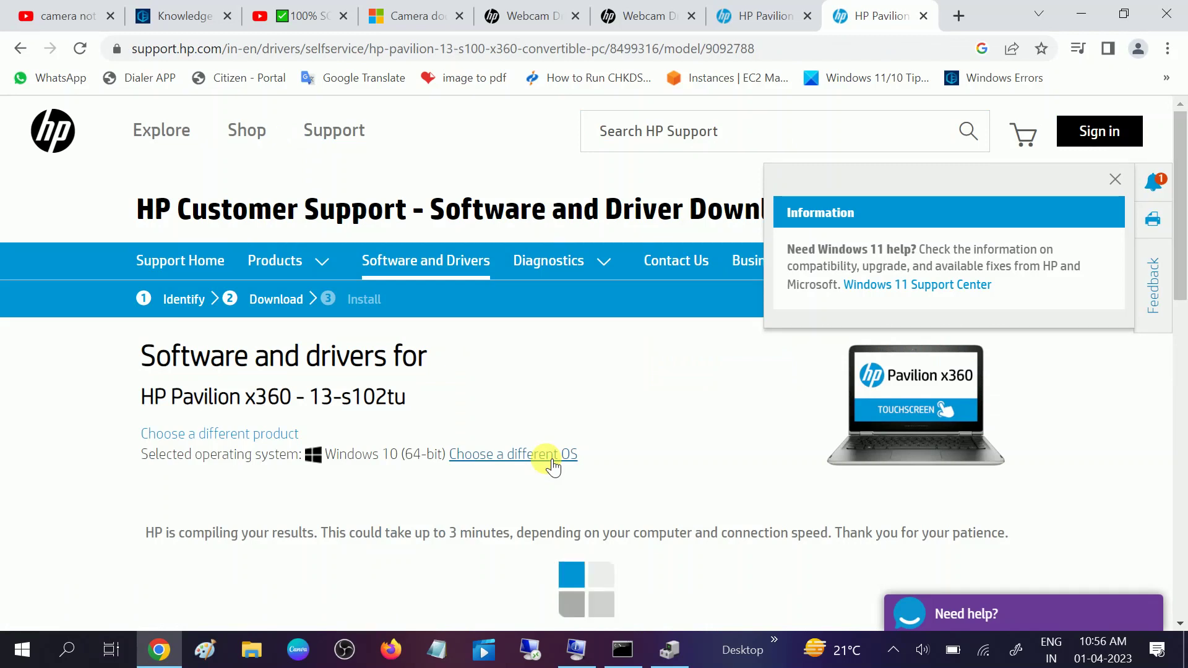
- Expand the full All drivers list, then minimize Chrome to show the desktop
scroll(553, 467, down, 1)
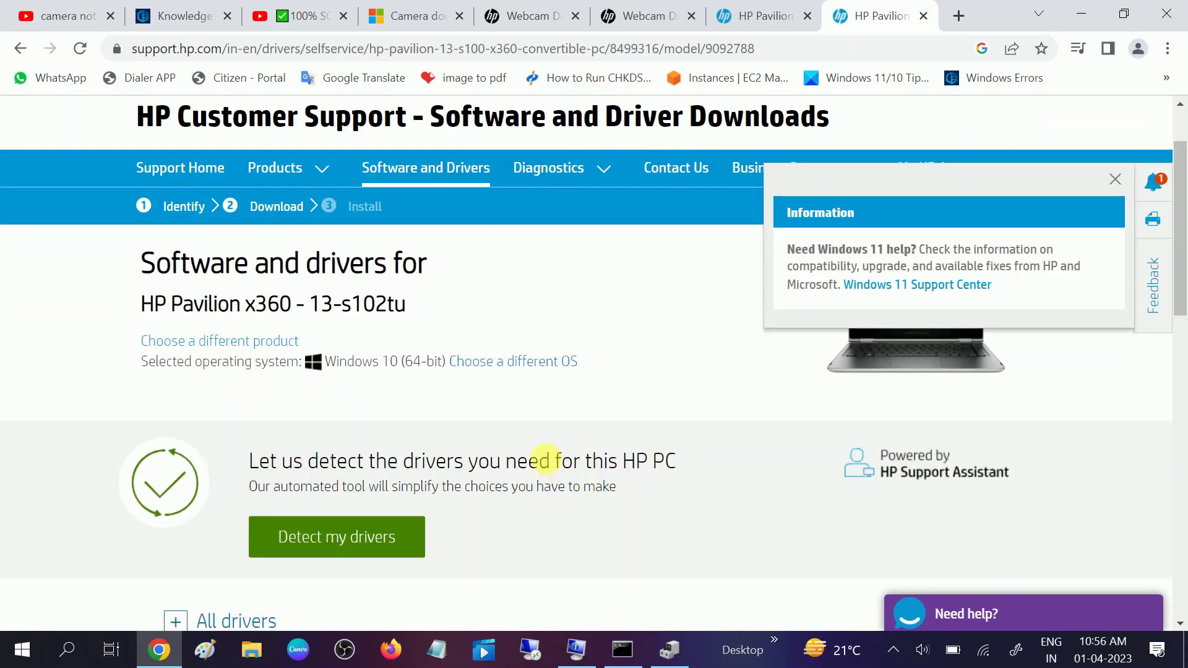
scroll(547, 459, down, 2)
click(175, 436)
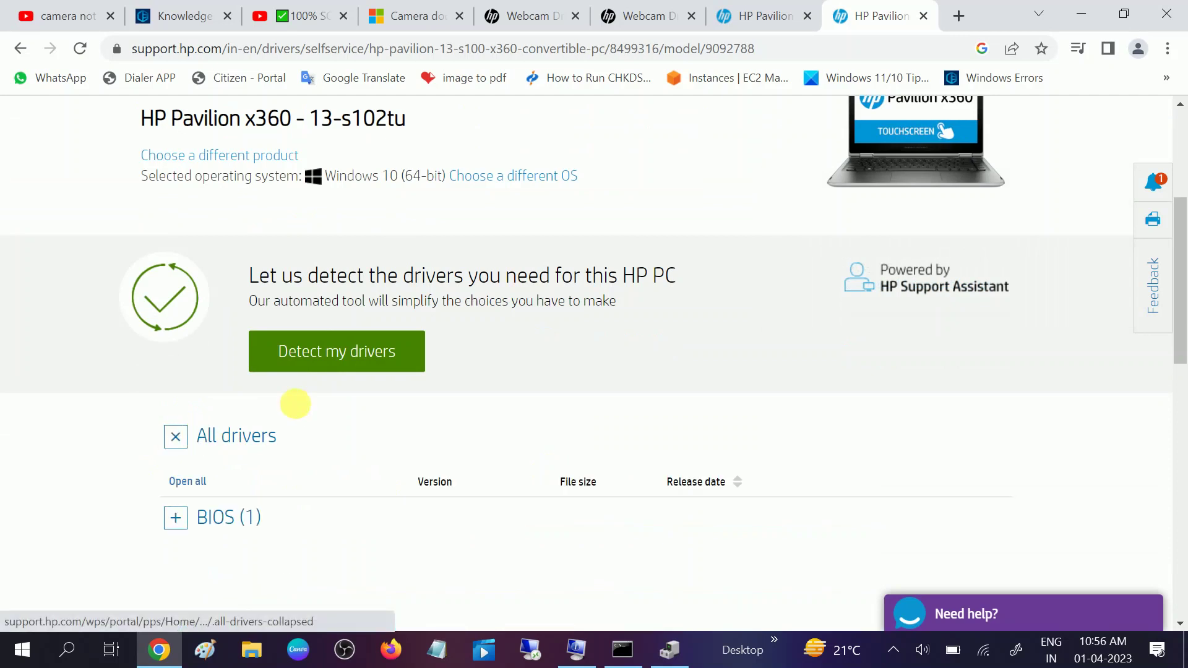
scroll(295, 403, down, 2)
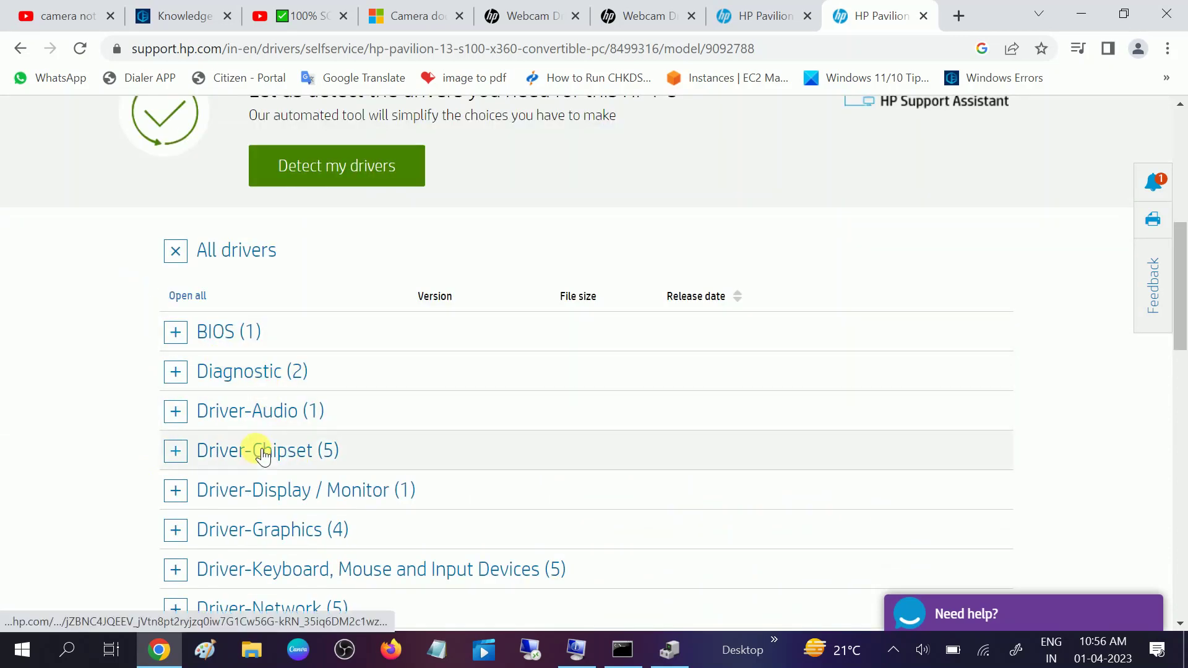
click(1081, 14)
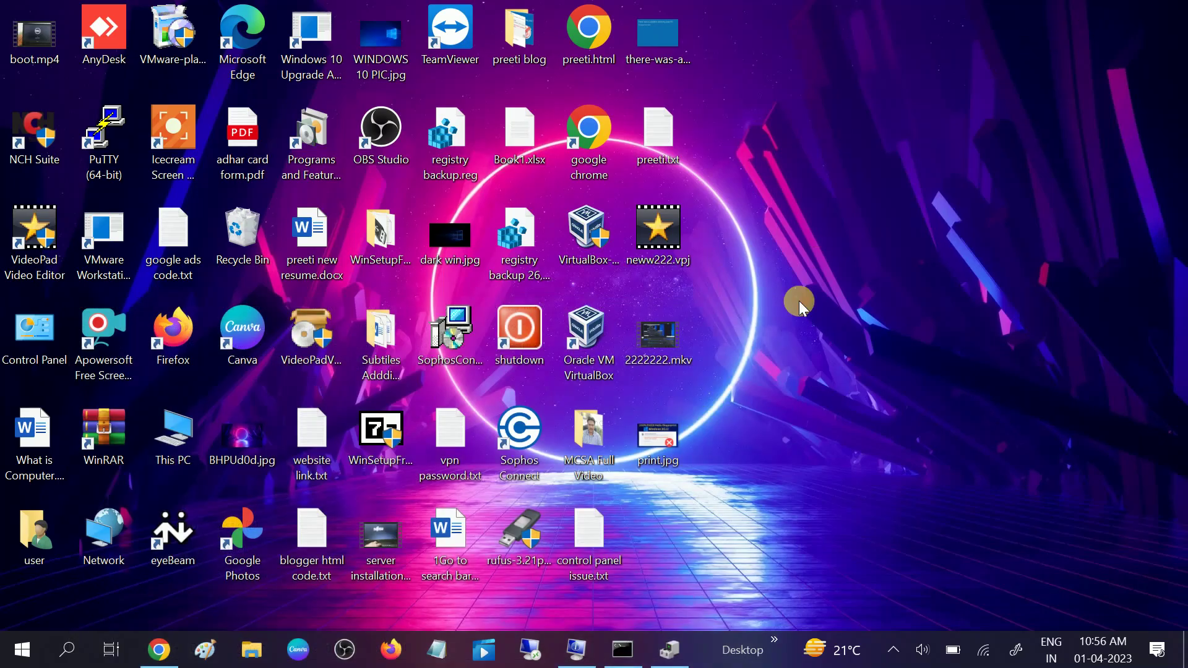